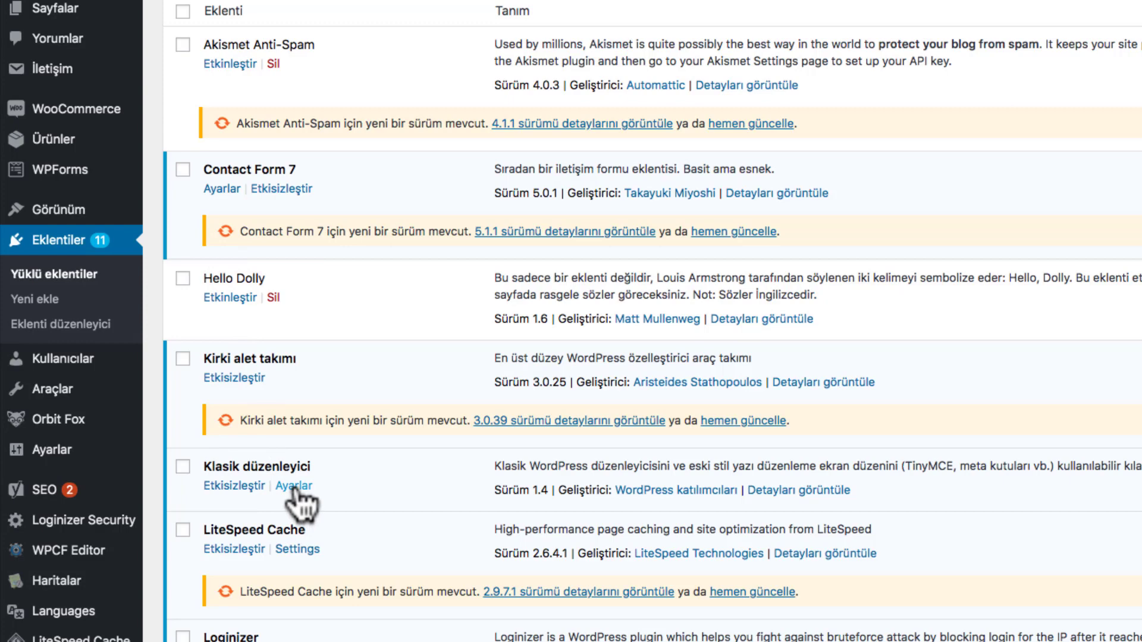
Follow the Ayarlar link under the Klasik düzenleyici plugin to reach its Writing settings
left_click(294, 486)
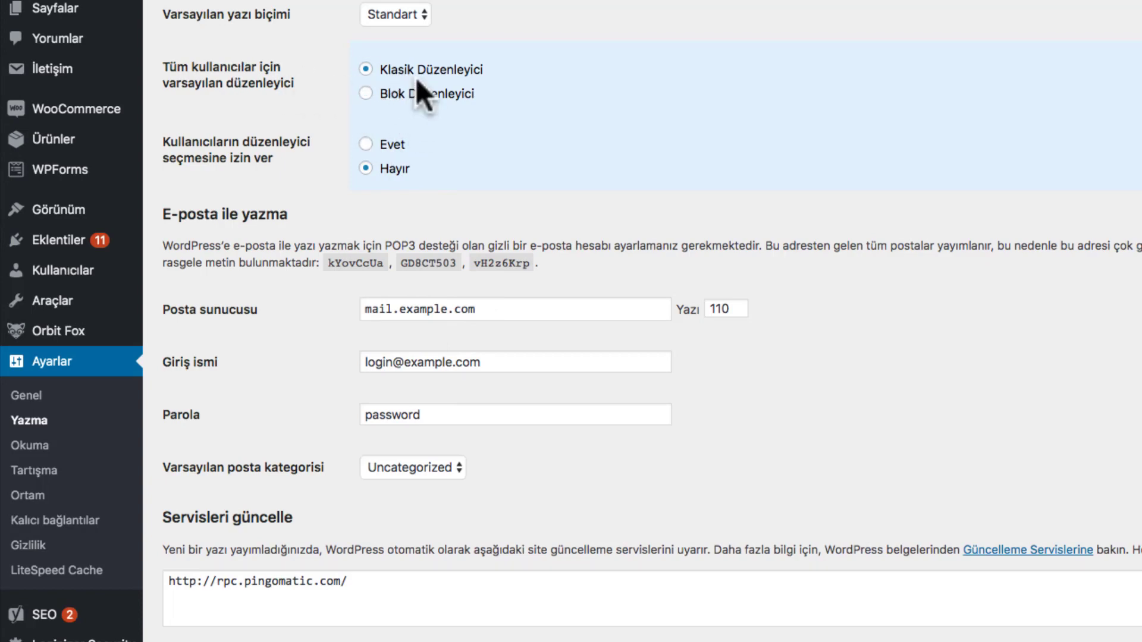
Choose Blok Düzenleyici as the default editor for all users and save the changes
left_click(411, 96)
left_click(221, 603)
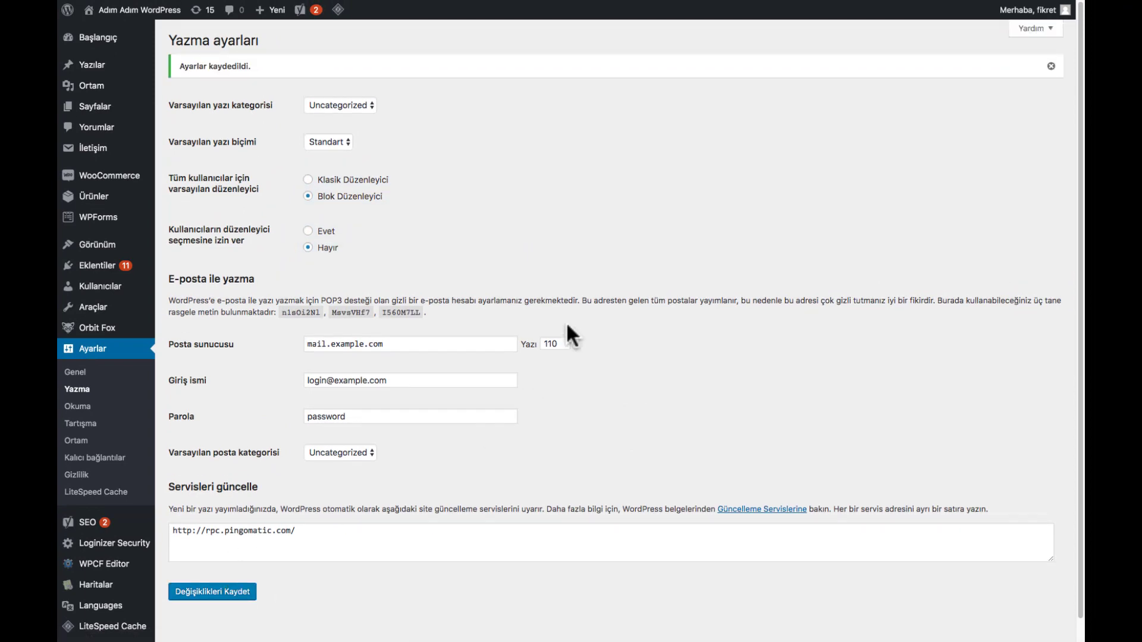
Create a new post via Yazılar > Yeni ekle and close the welcome tip
mouse_move(90, 65)
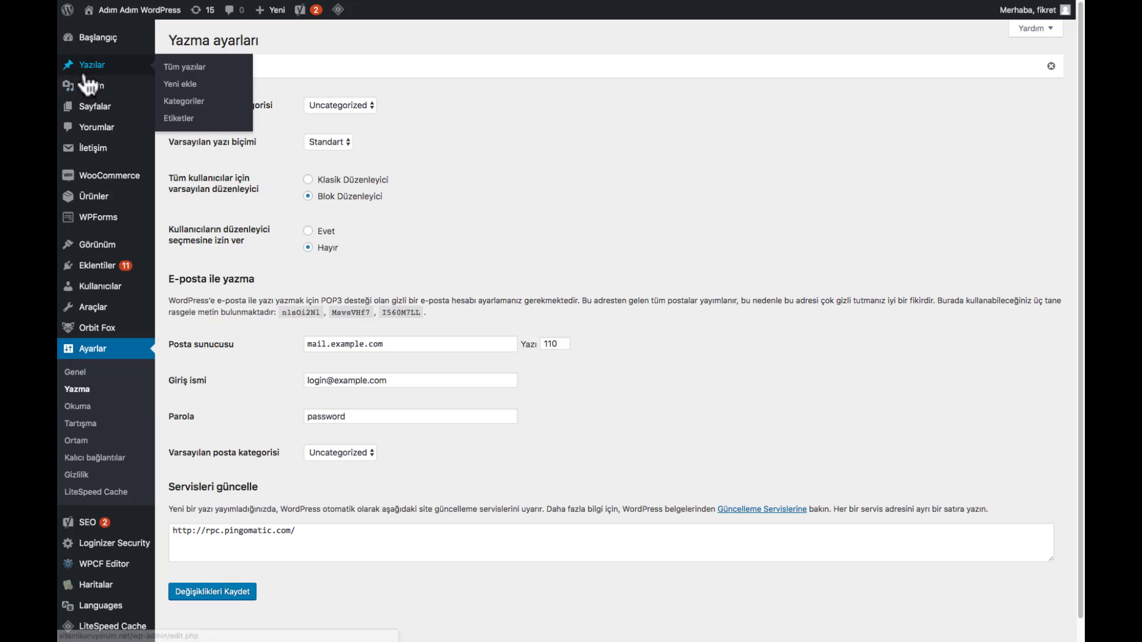
left_click(189, 85)
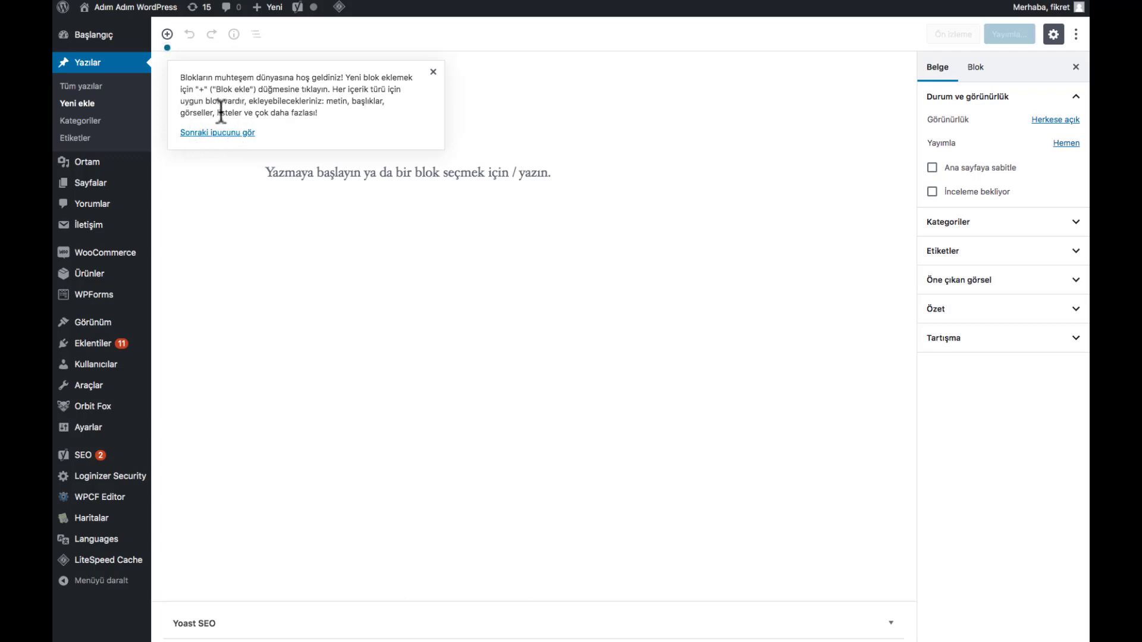
left_click(430, 72)
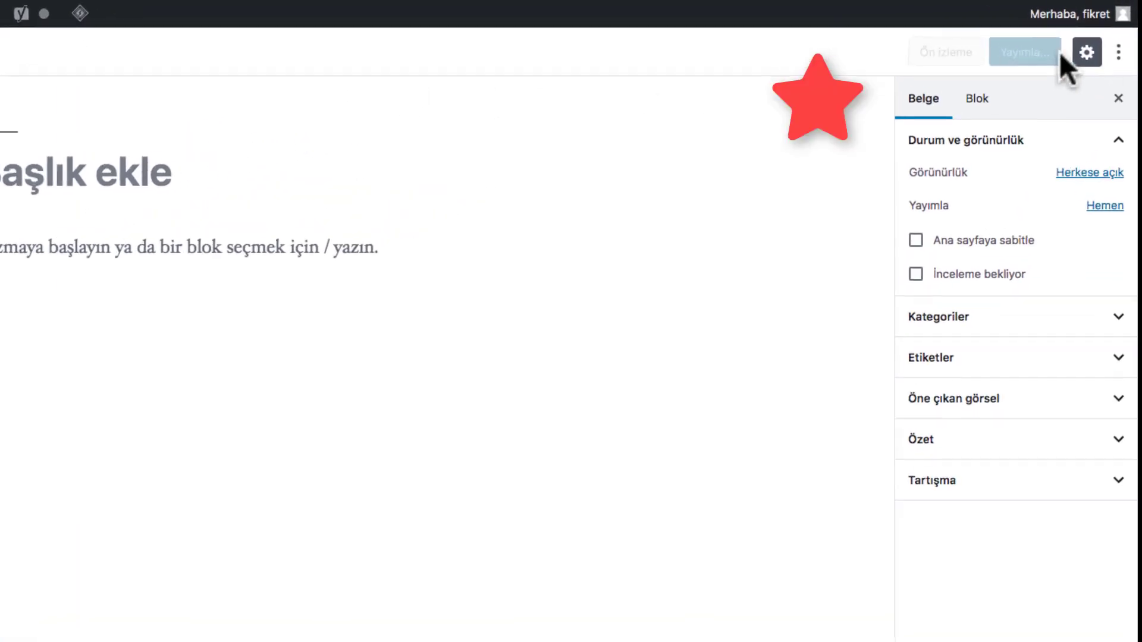
Enable Tam ekran modu and write two paragraphs, 'dfgdfgdfgdf' and 'rdtdtttret'
left_click(1121, 54)
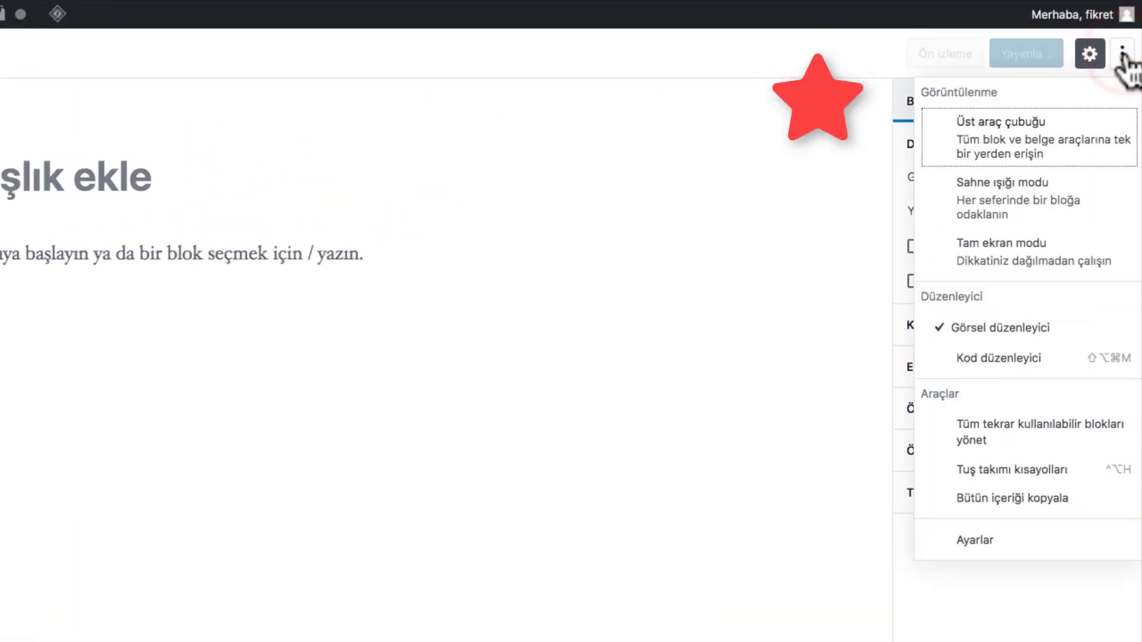
left_click(1051, 251)
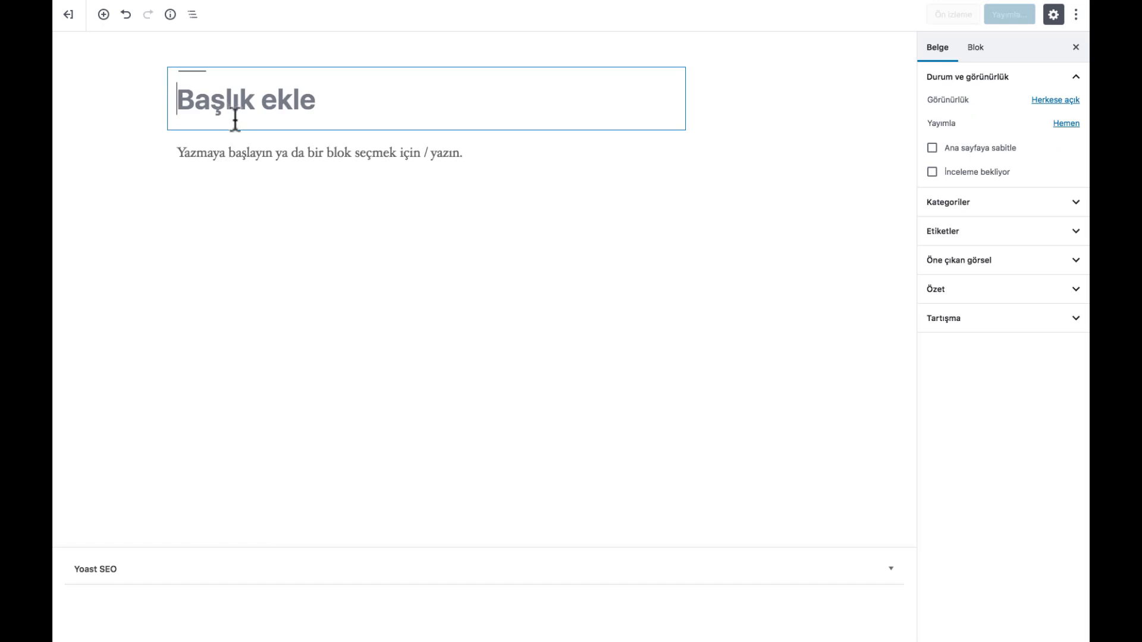
left_click(240, 161)
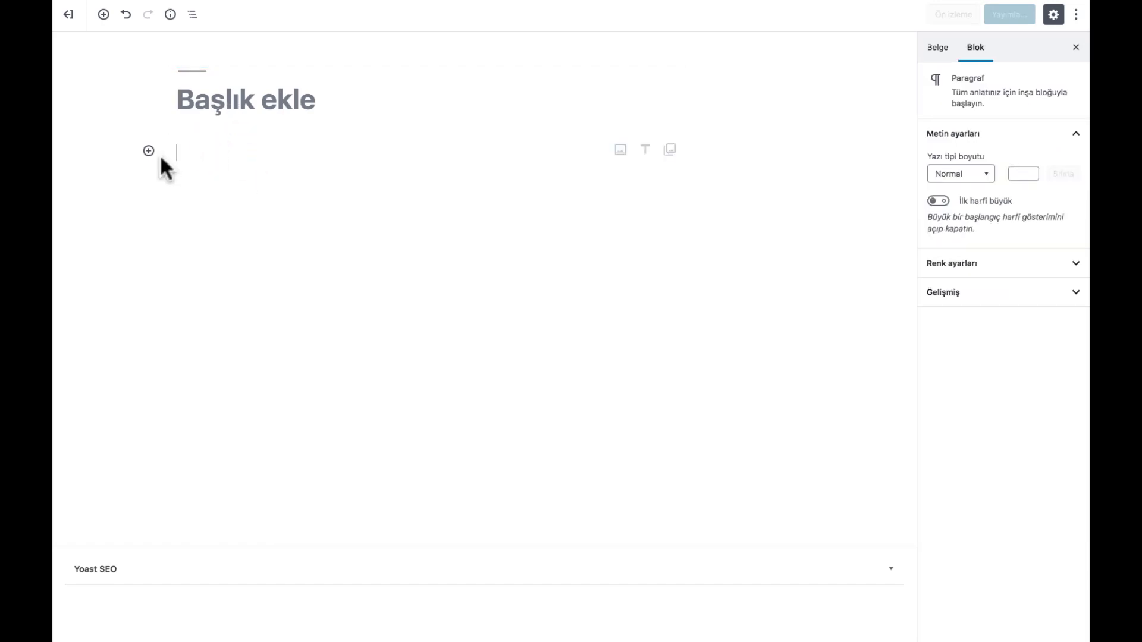
type("dfgdfgdfgdf")
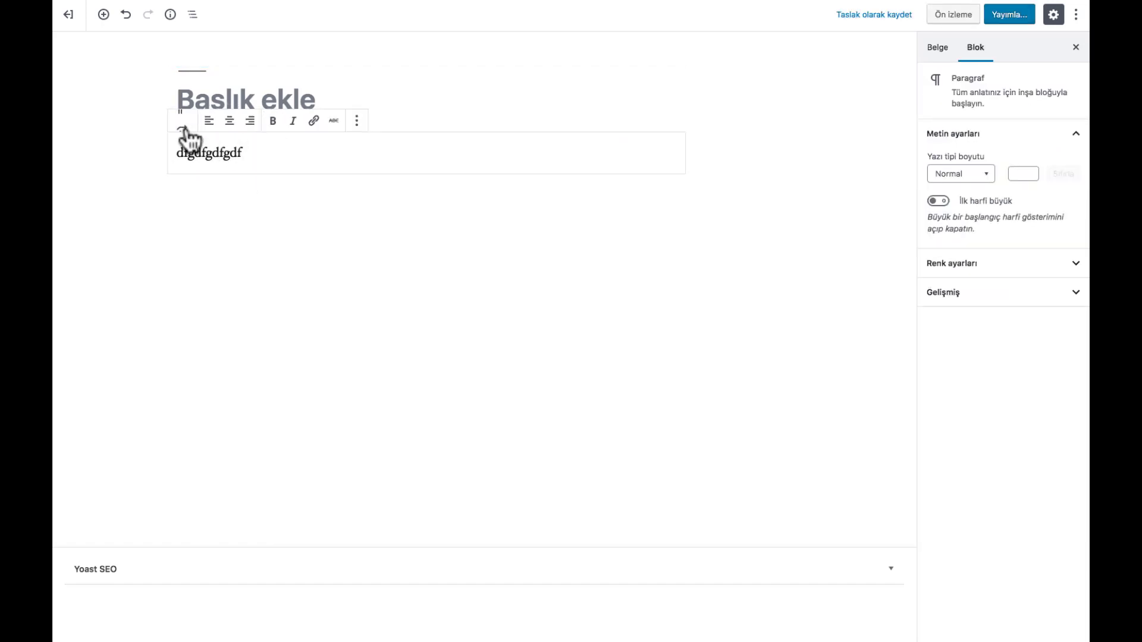
key("Return")
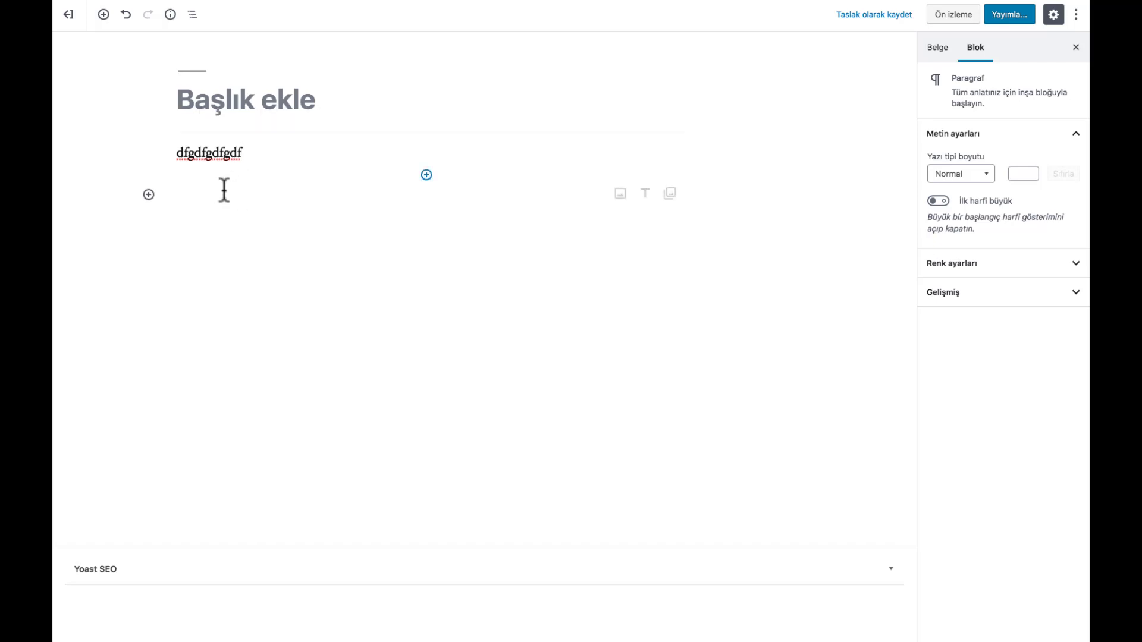
type("rdtdtttret")
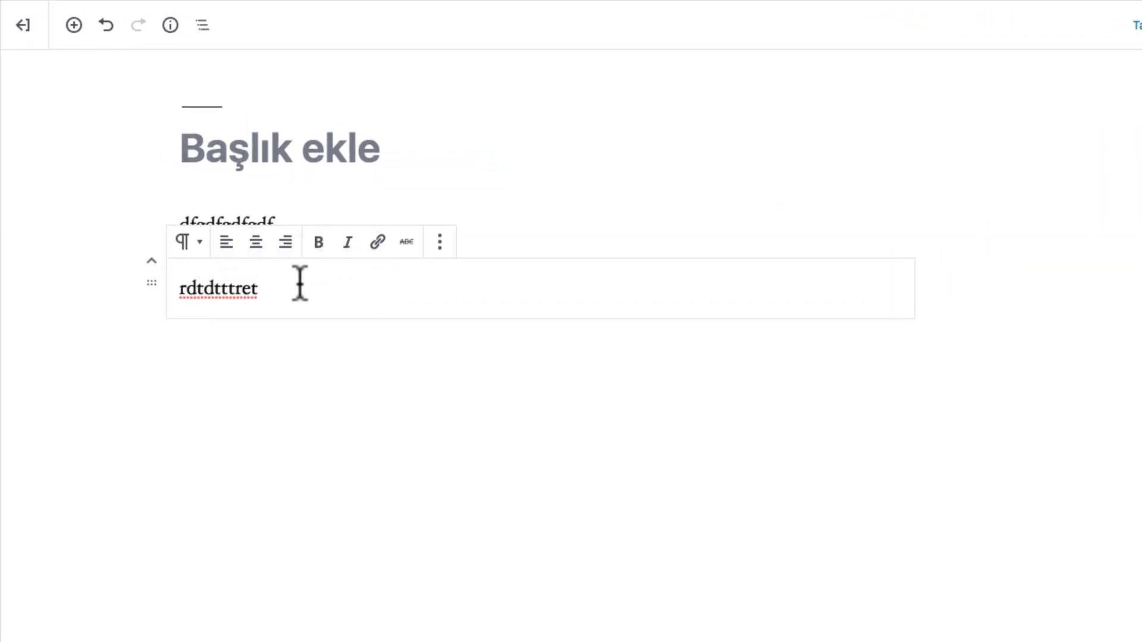
left_click(231, 223)
left_click(222, 288)
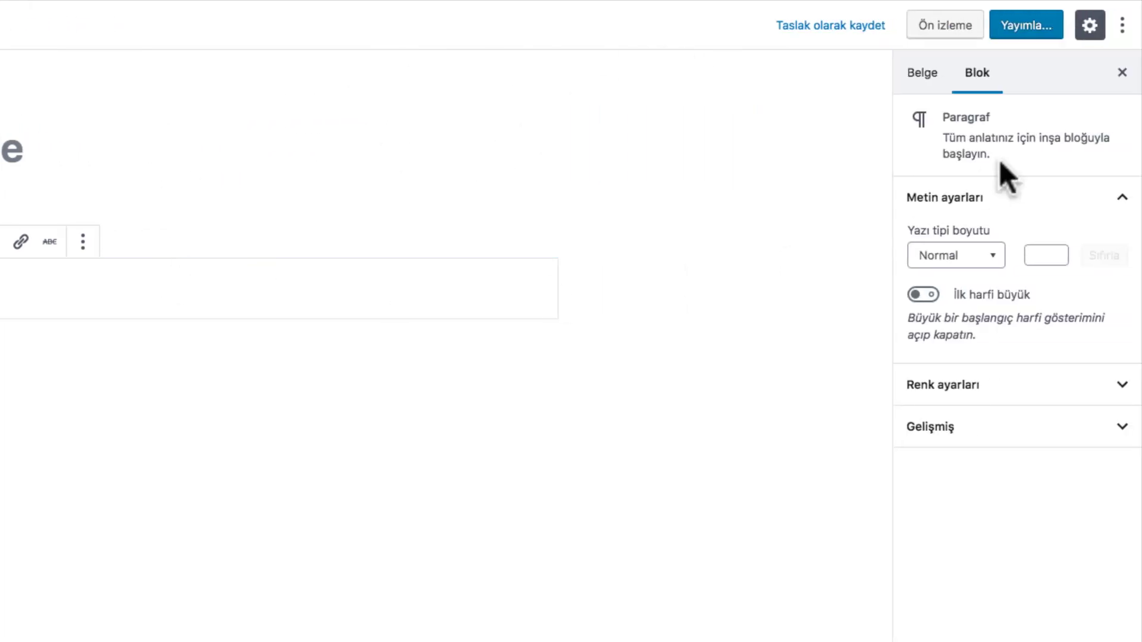
Turn on the Üst araç çubuğu top toolbar and reselect the paragraph blocks
left_click(1121, 26)
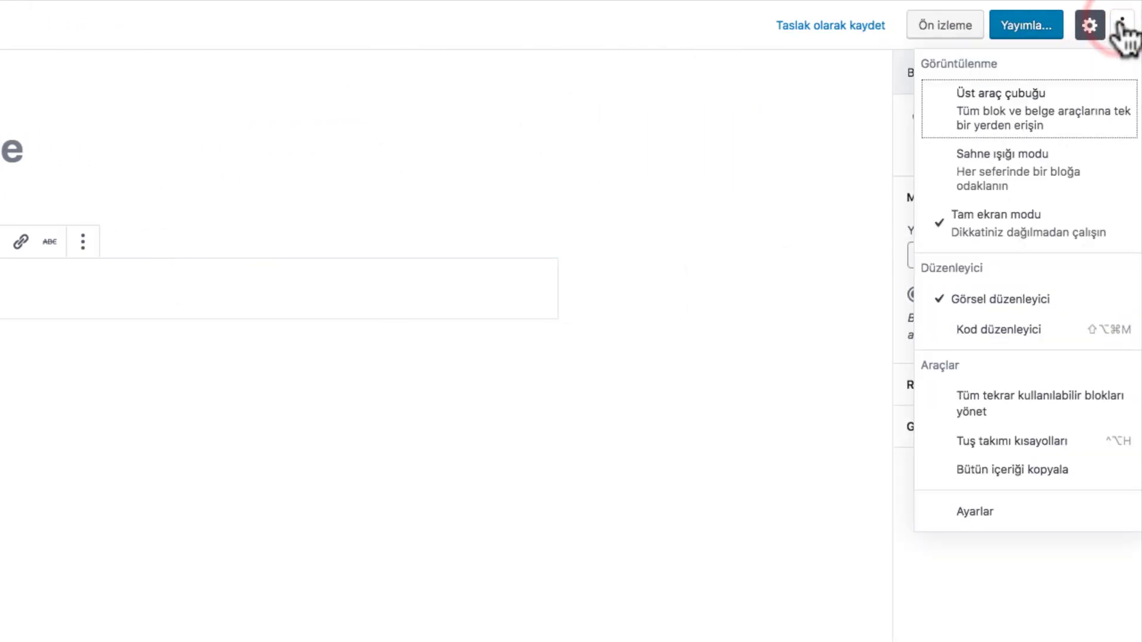
left_click(1005, 122)
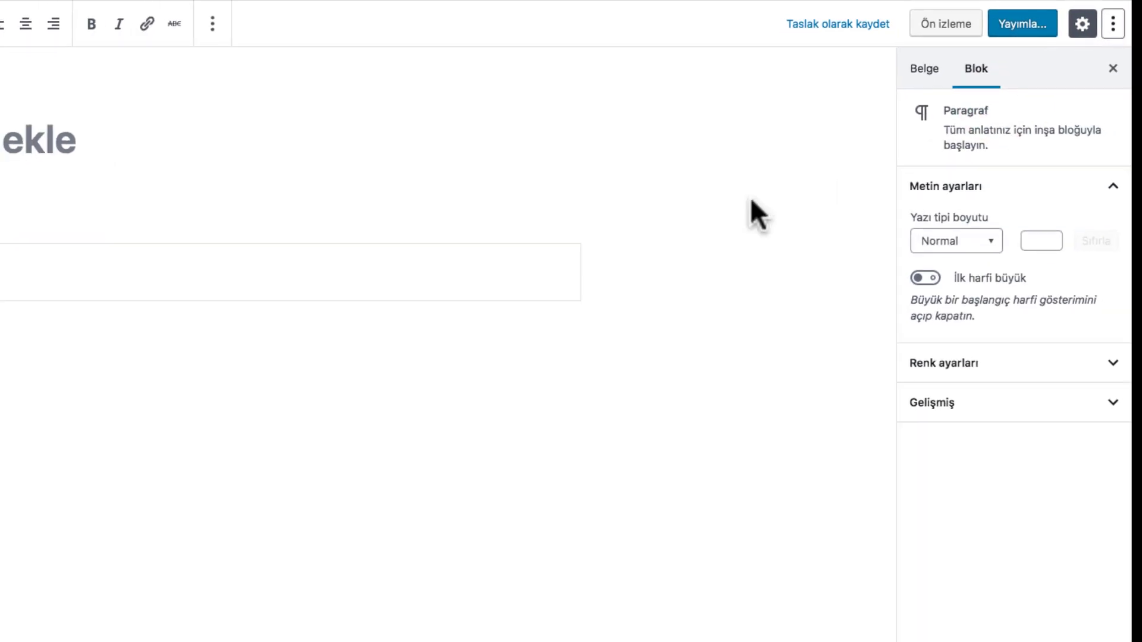
left_click(261, 153)
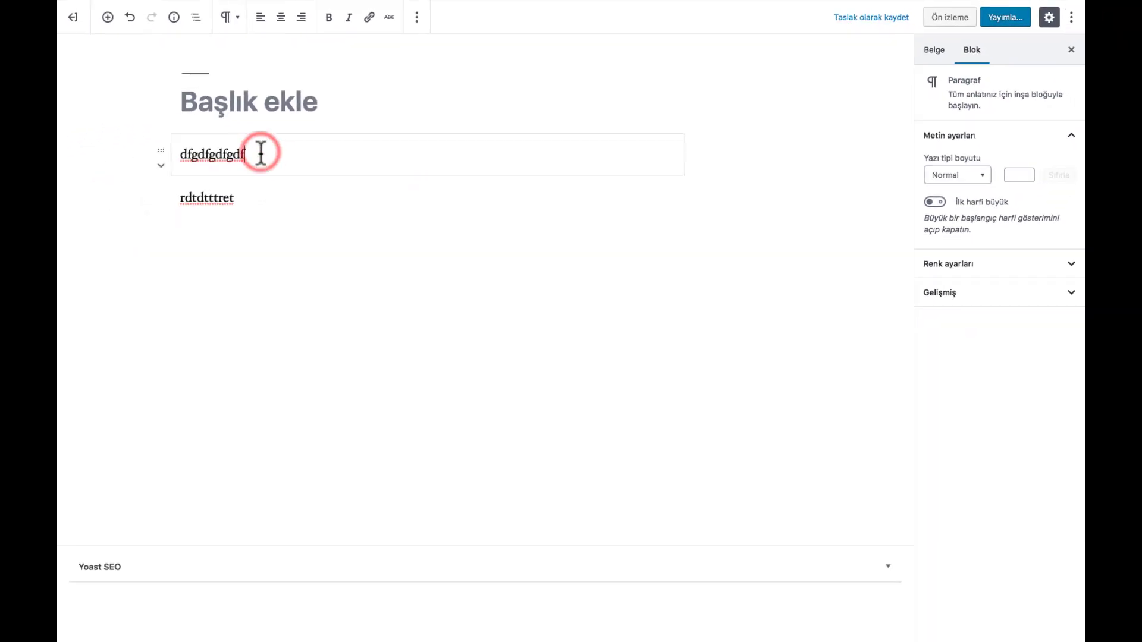
left_click(258, 185)
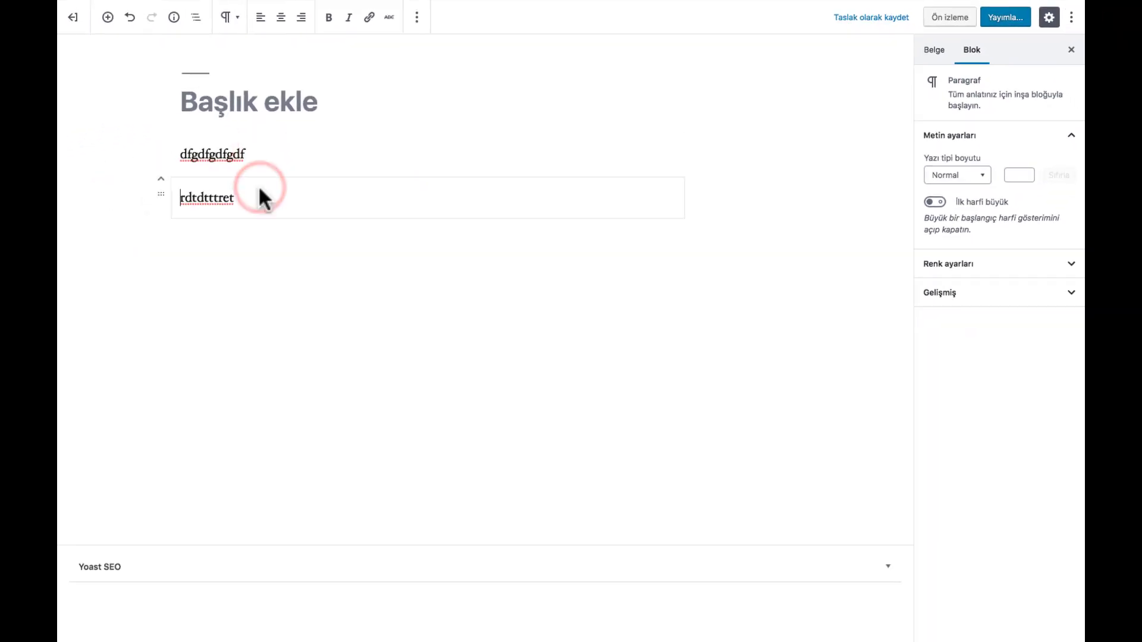
left_click(225, 153)
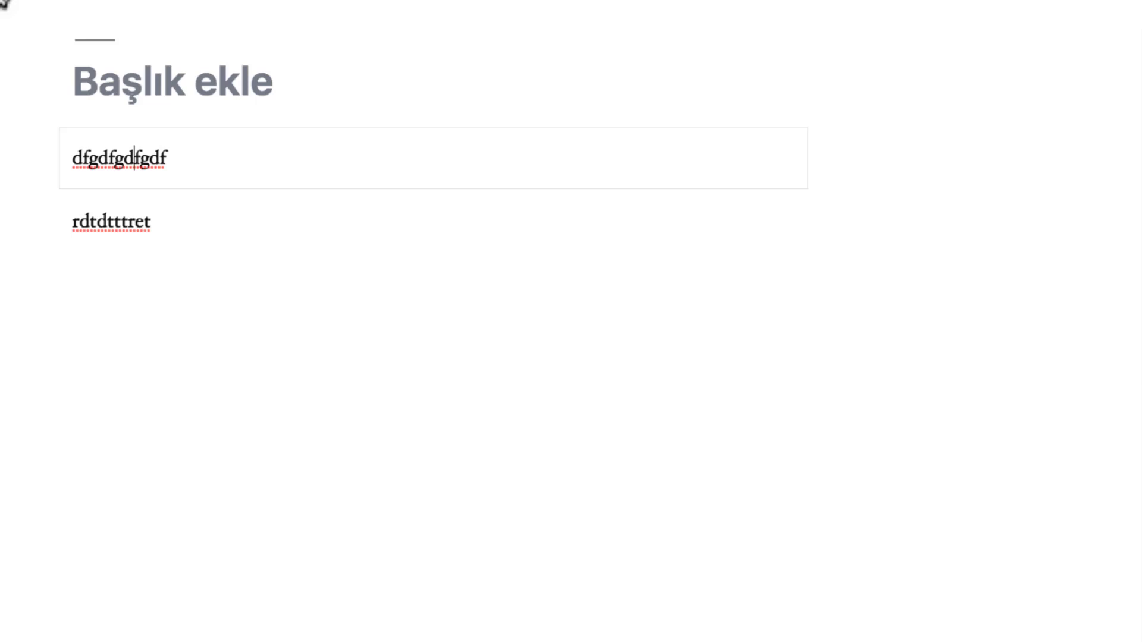
key("shift+super+z")
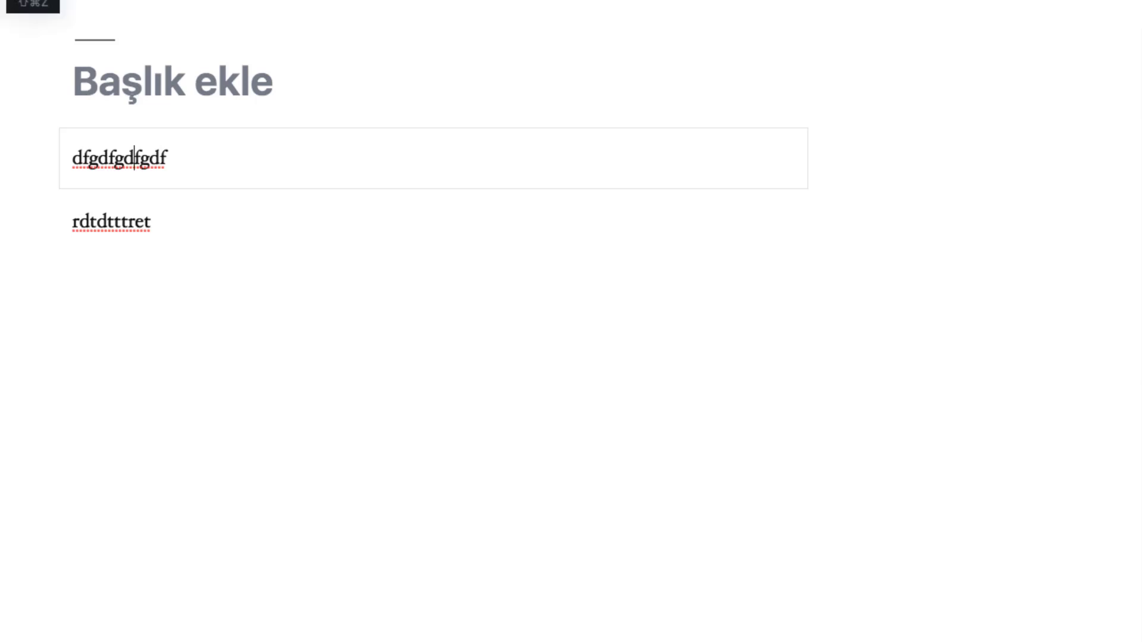
left_click(64, 1)
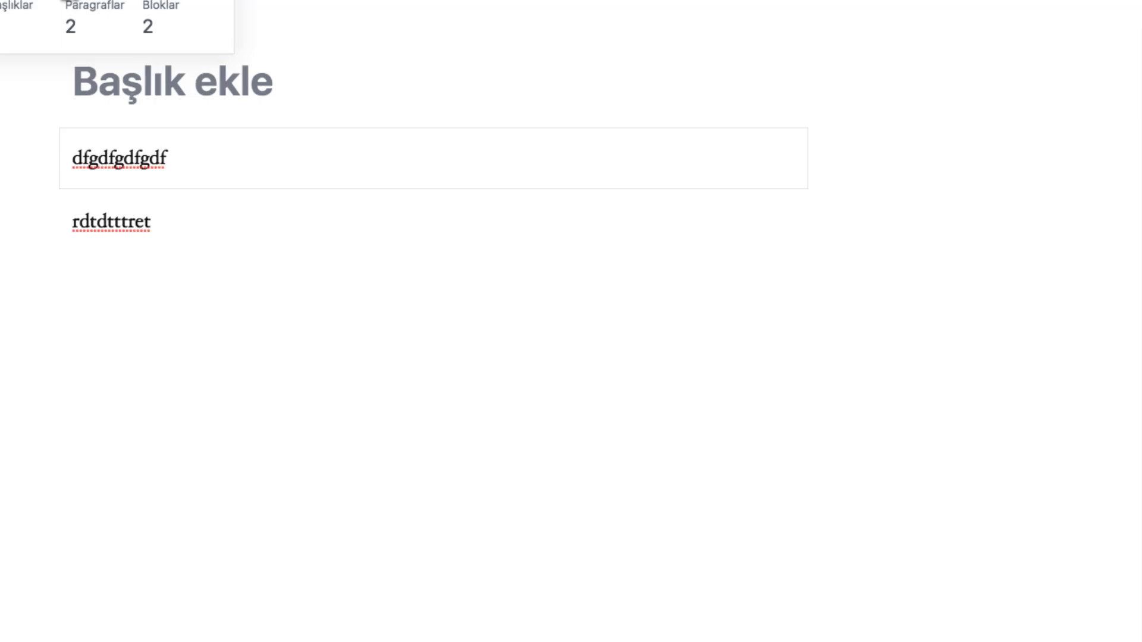
left_click(67, 1)
left_click(95, 2)
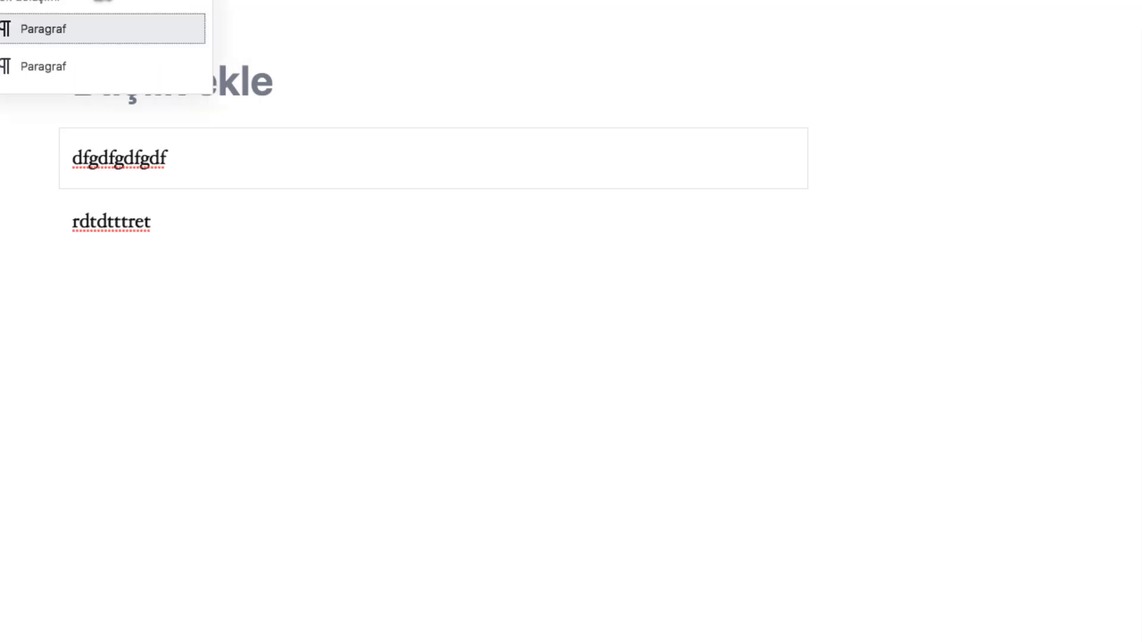
left_click(89, 69)
left_click(104, 3)
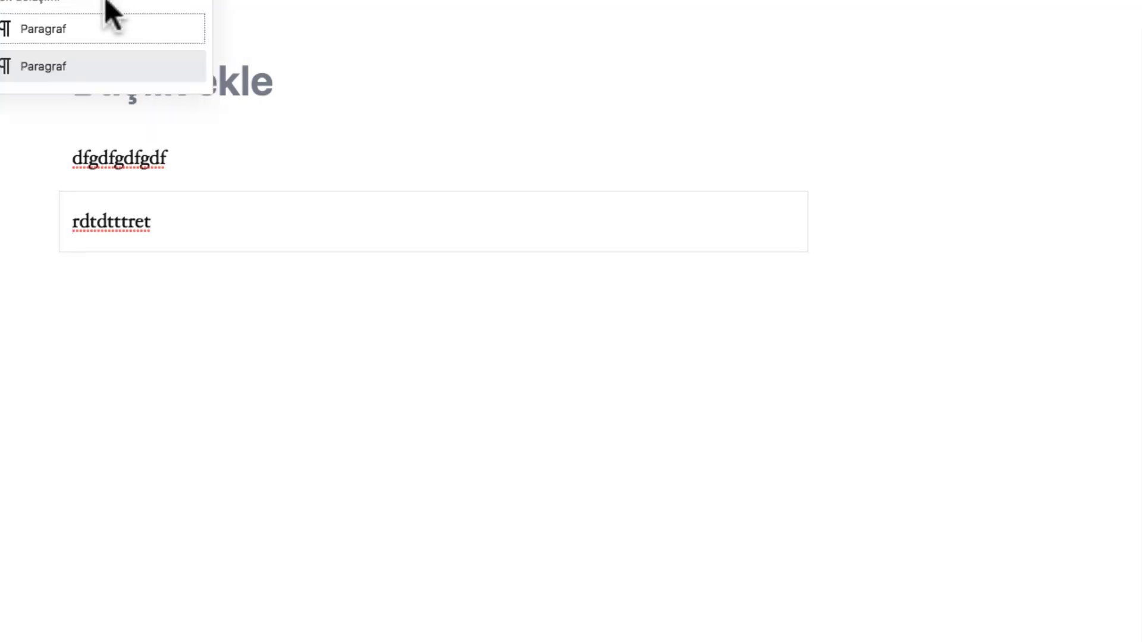
left_click(94, 28)
left_click(104, 2)
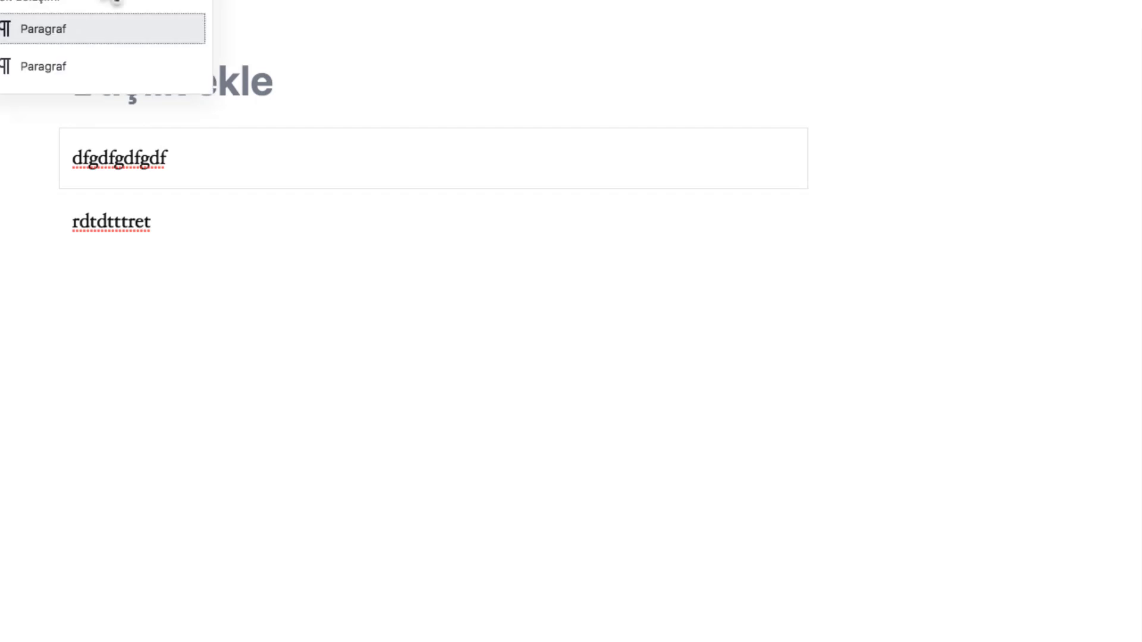
left_click(92, 66)
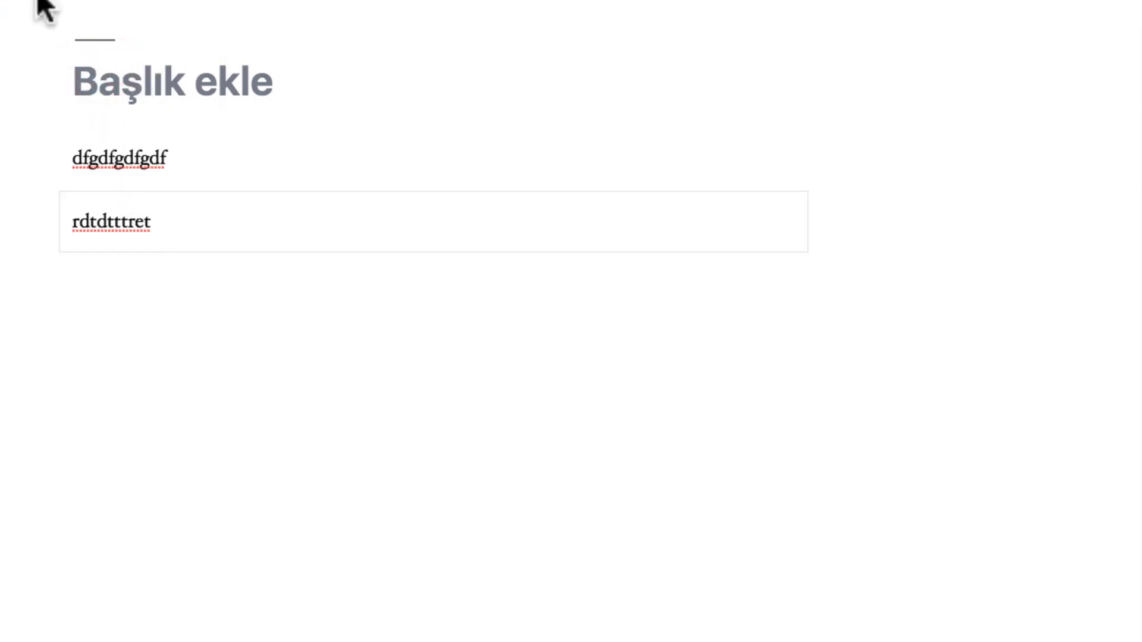
left_click(11, 31)
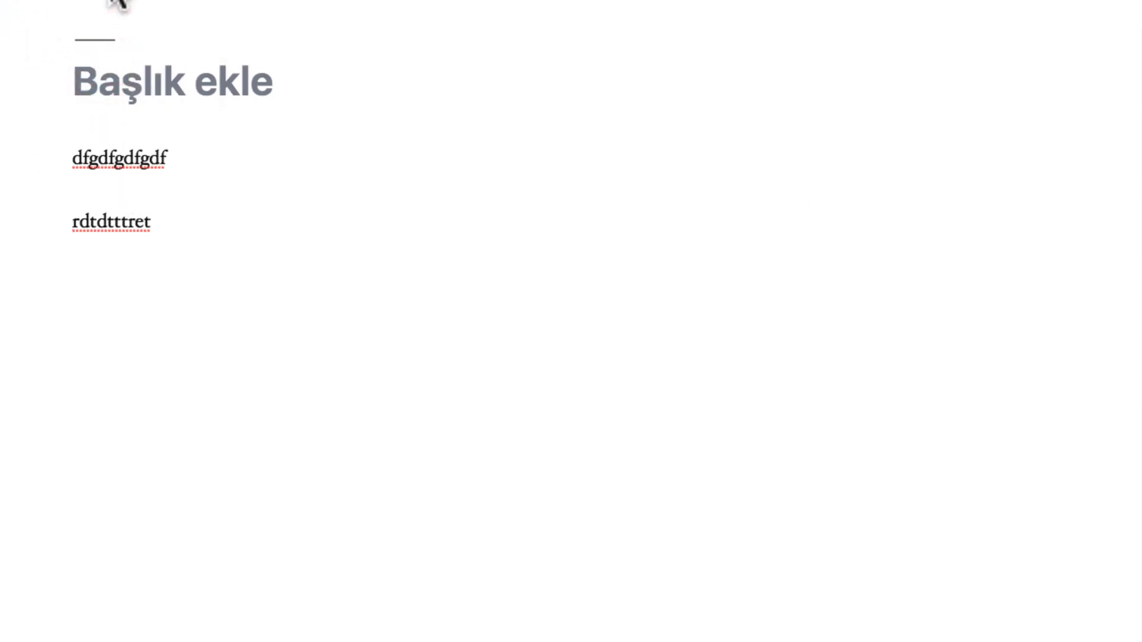
left_click(186, 161)
left_click(255, 155)
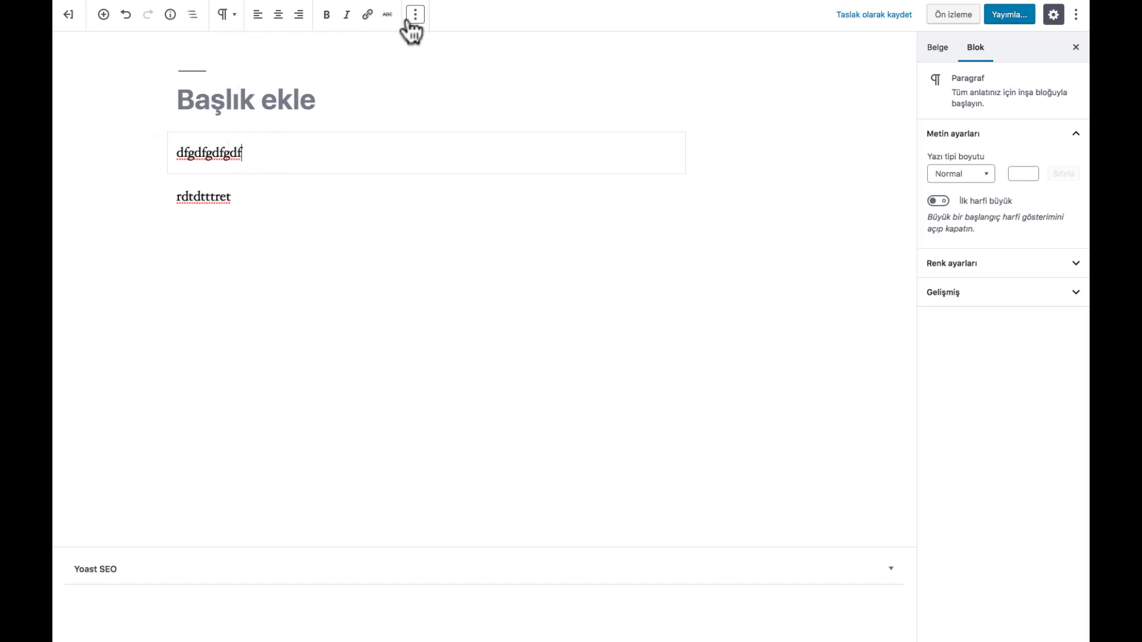
Switch to Kod düzenleyici to view the wp:paragraph markup, then back to Görsel düzenleyici
left_click(347, 14)
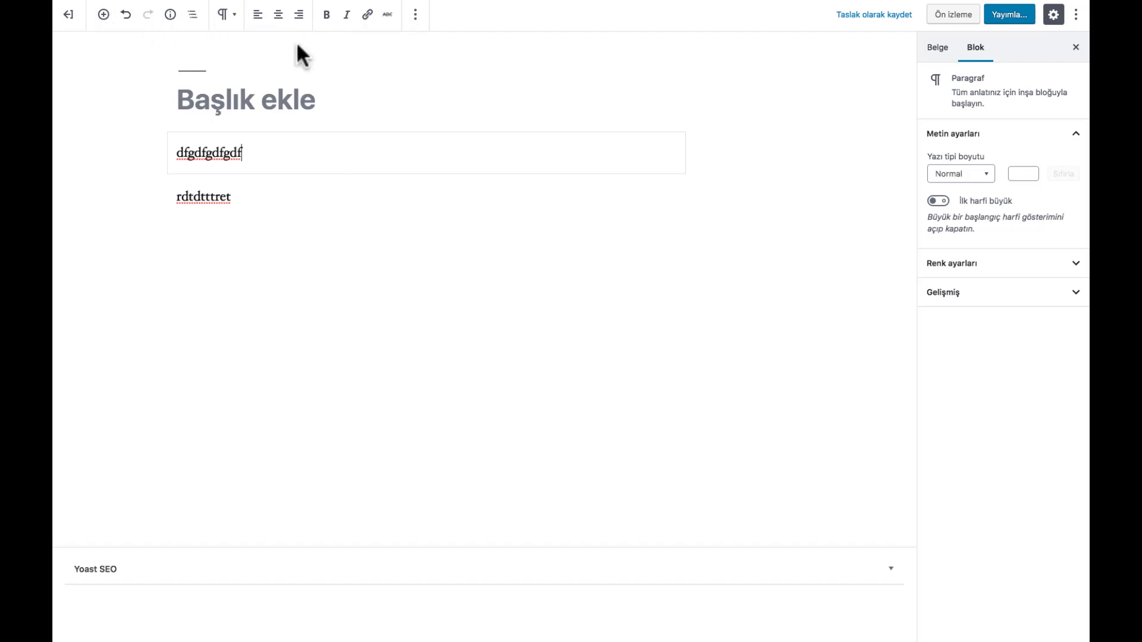
left_click(1075, 14)
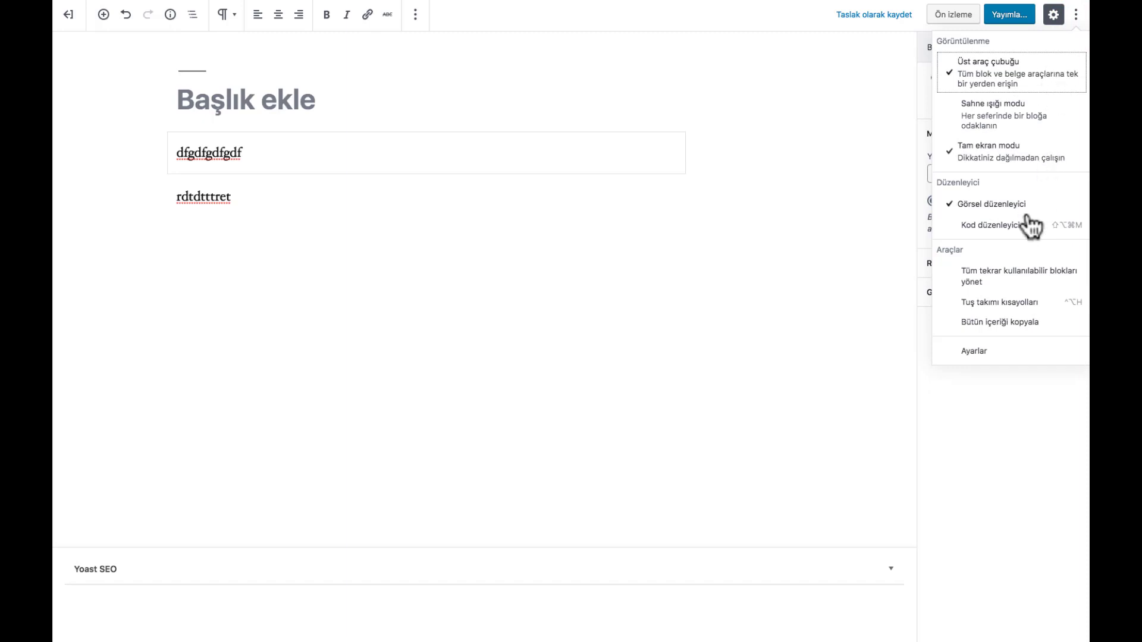
left_click(1013, 229)
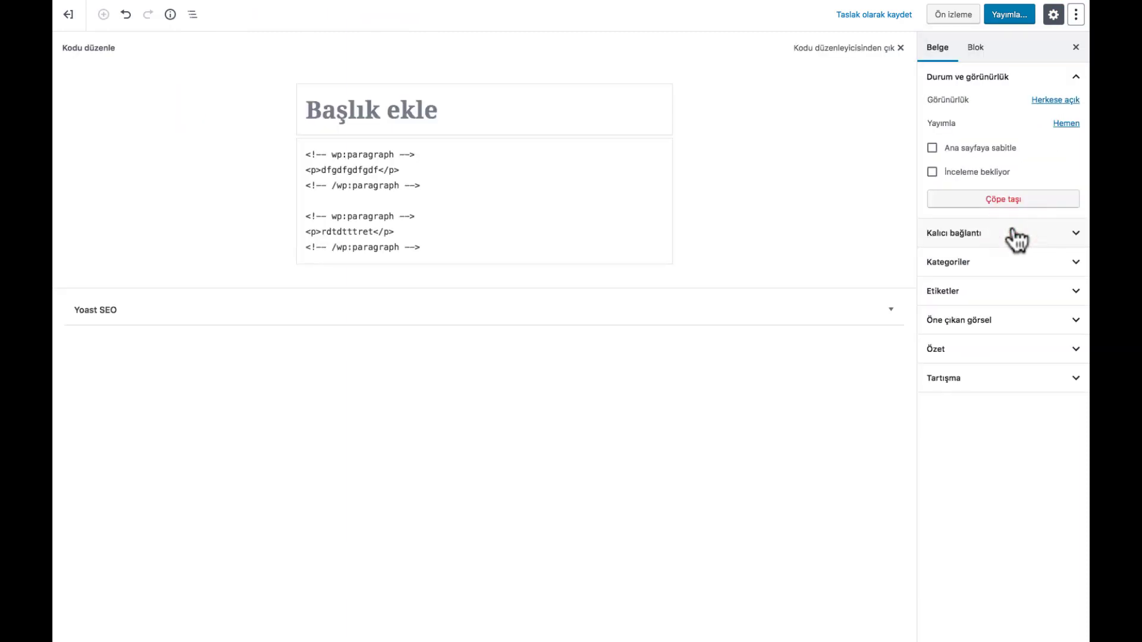
left_click(1076, 14)
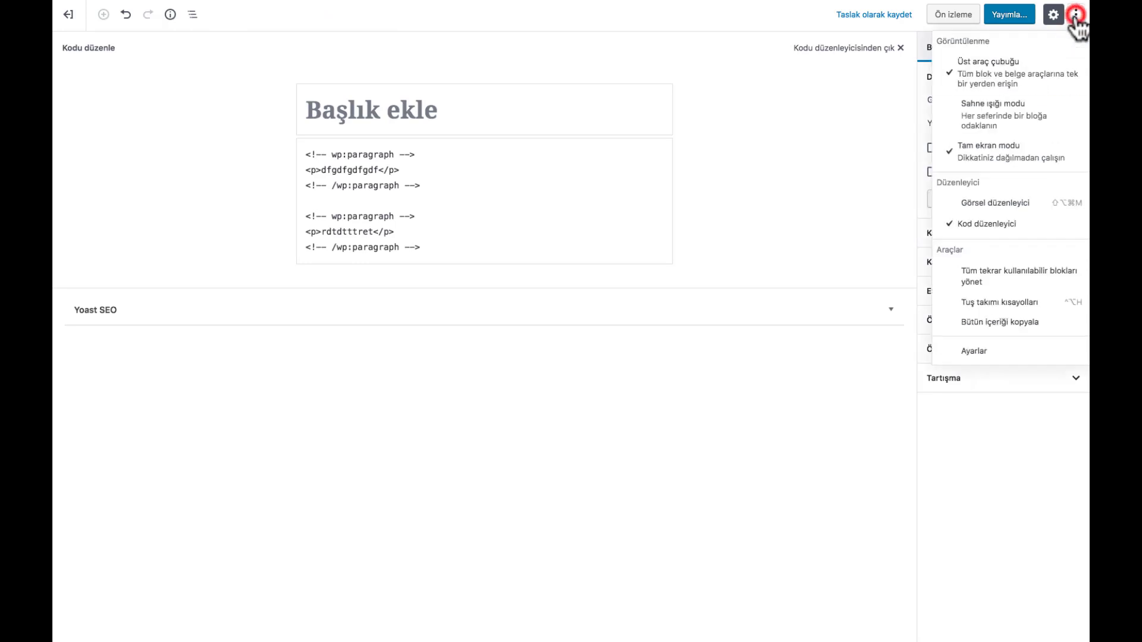
left_click(1013, 203)
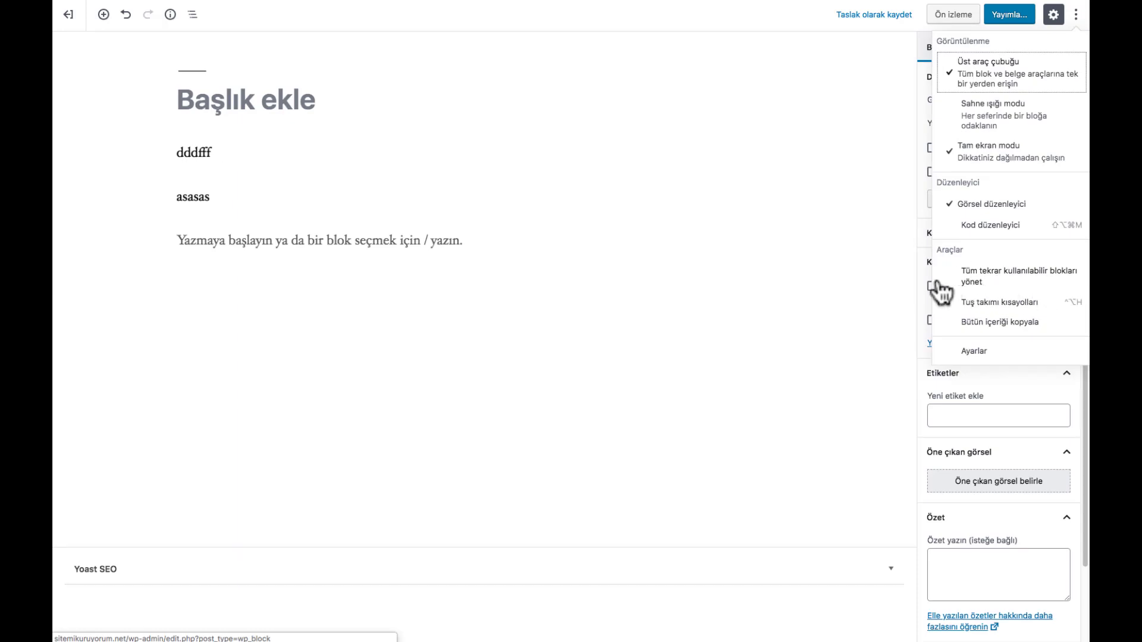
left_click(1008, 302)
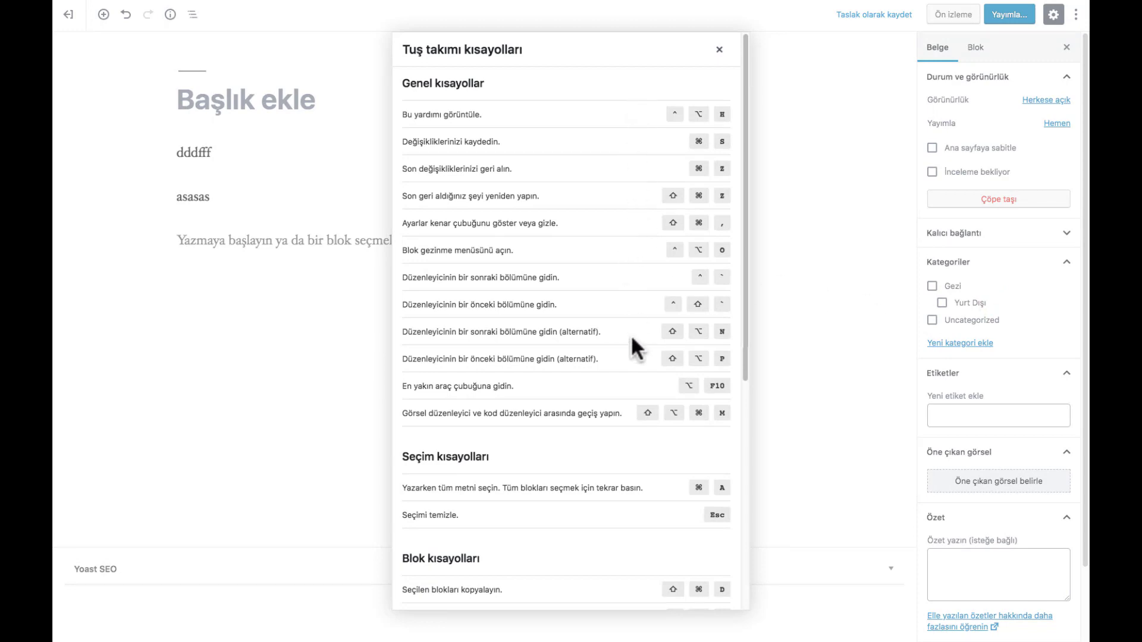
scroll(631, 341, "down", 6)
scroll(630, 339, "up", 6)
left_click(719, 50)
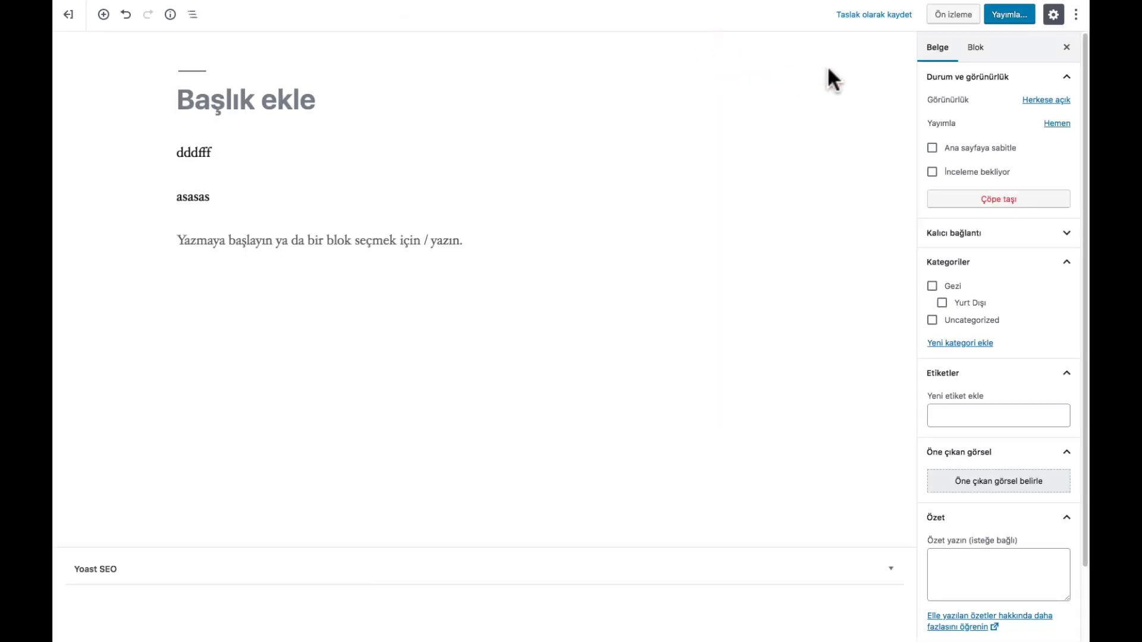
left_click(1076, 14)
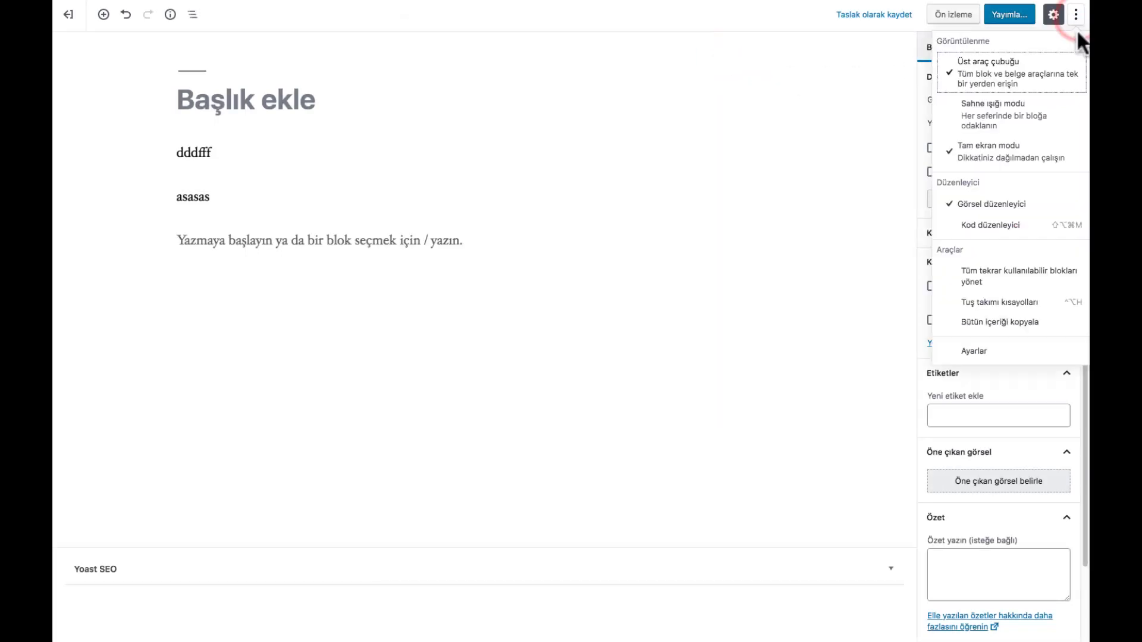
Copy all post content with Bütün içeriği kopyala, then open the editor Ayarlar dialog
left_click(1024, 324)
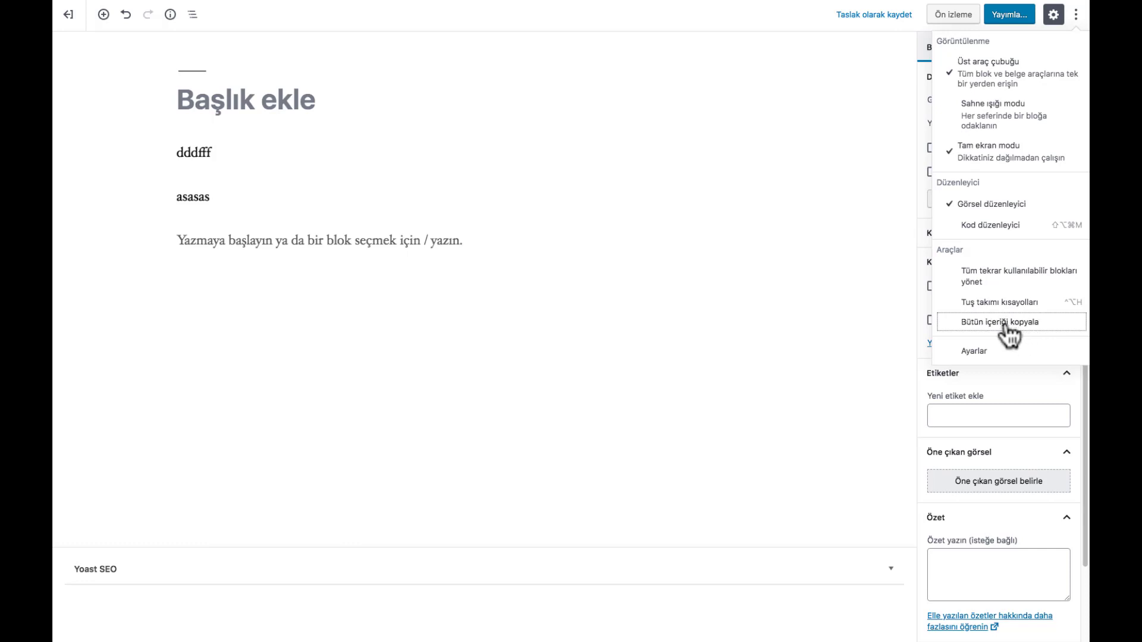
left_click(975, 350)
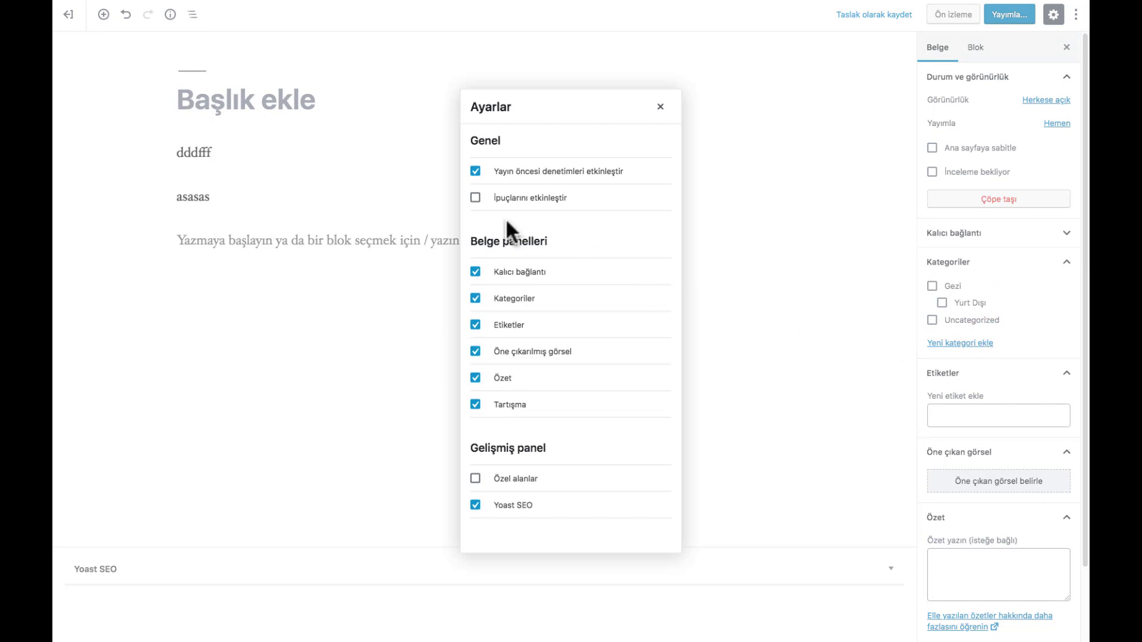
Enable İpuçlarını etkinleştir, close the preferences, and dismiss the welcome tip that appears
left_click(475, 198)
left_click(661, 108)
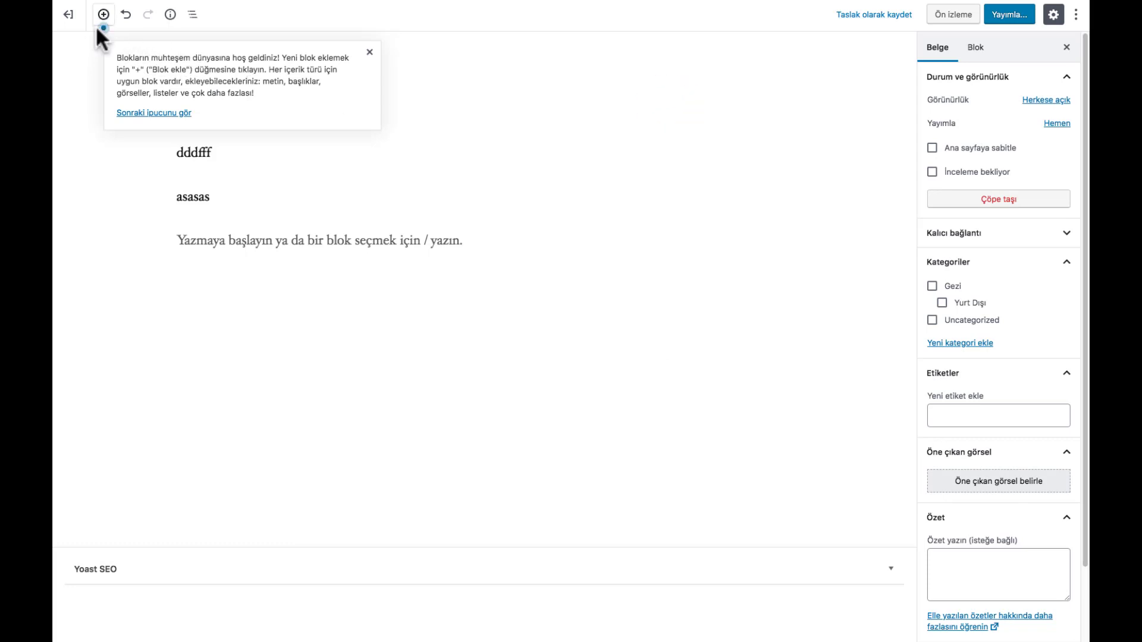
left_click(369, 51)
Toggle the Kalıcı bağlantı panel off and on twice in preferences, leaving it enabled
left_click(1075, 14)
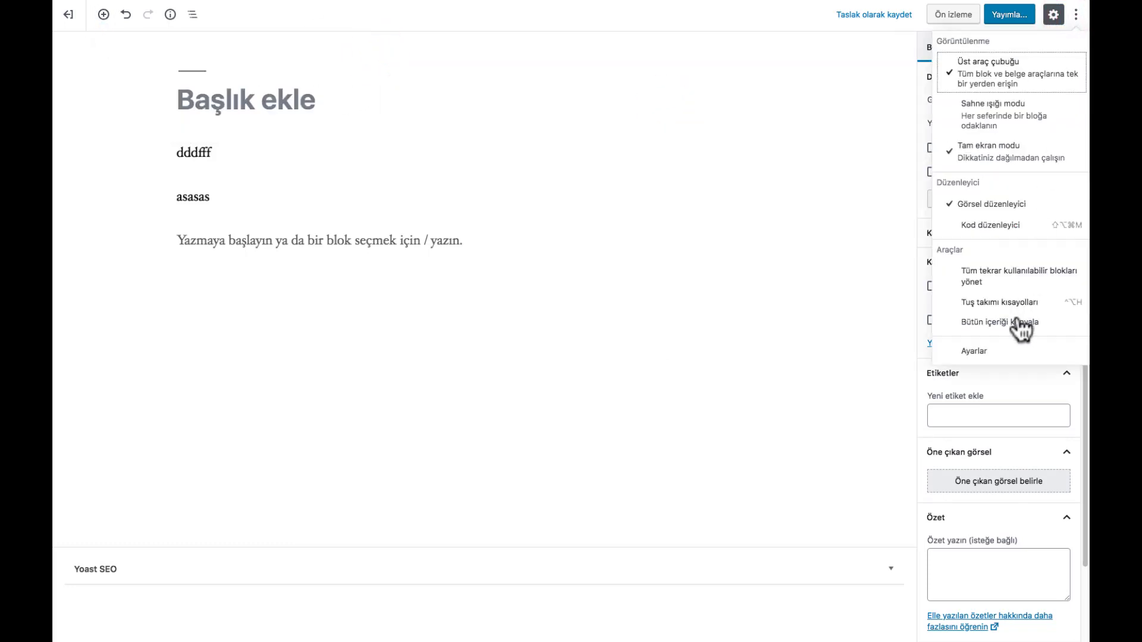
left_click(987, 359)
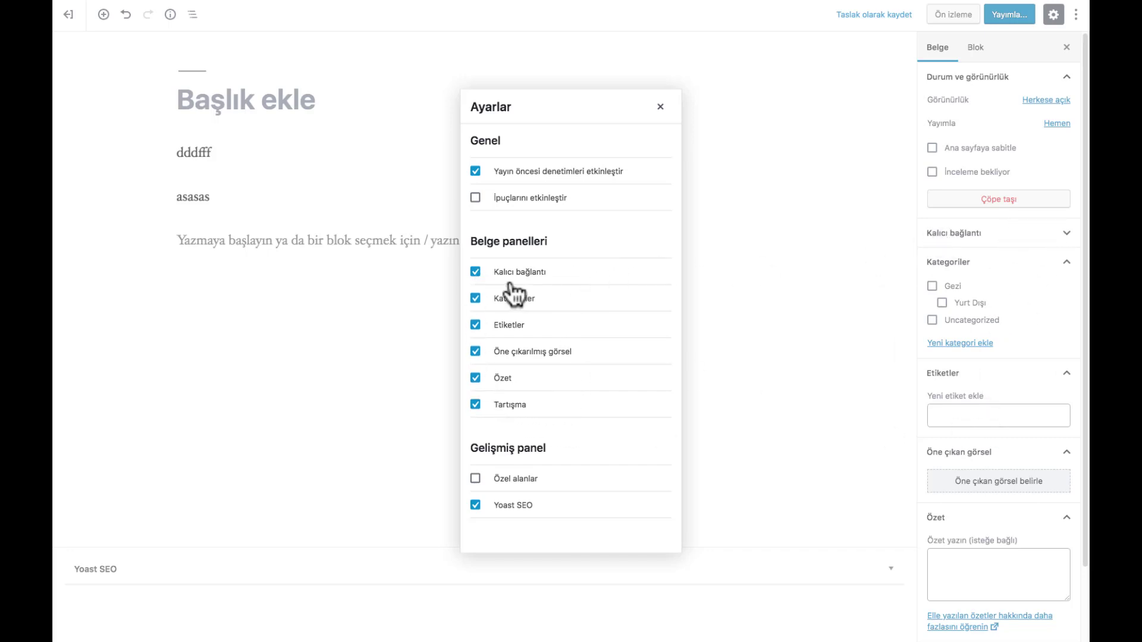
left_click(477, 273)
left_click(477, 273)
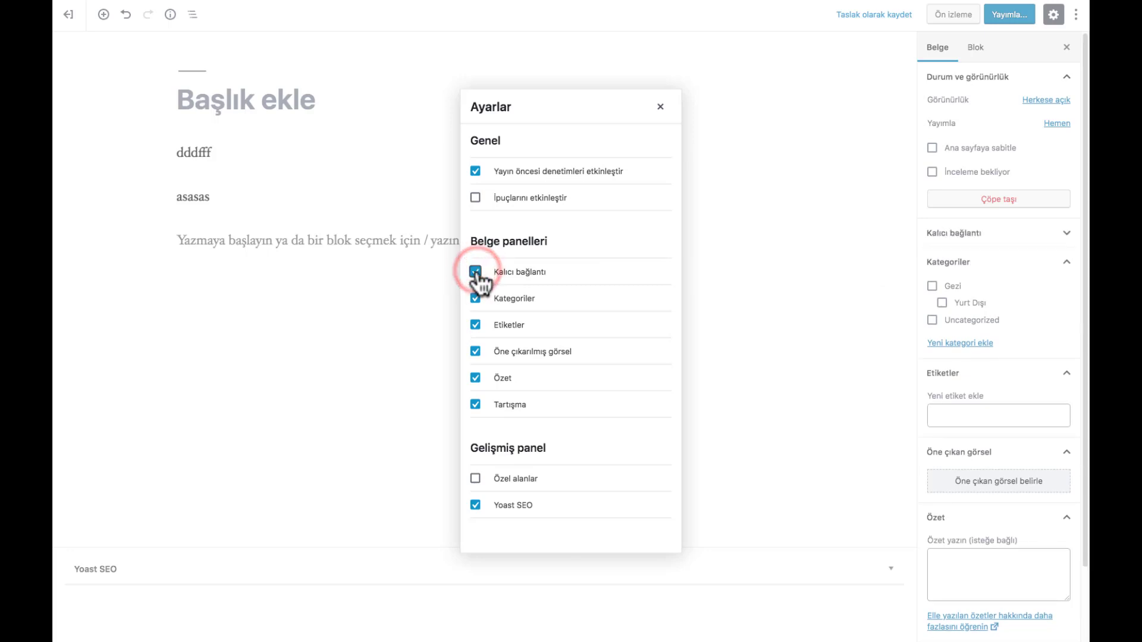
left_click(476, 273)
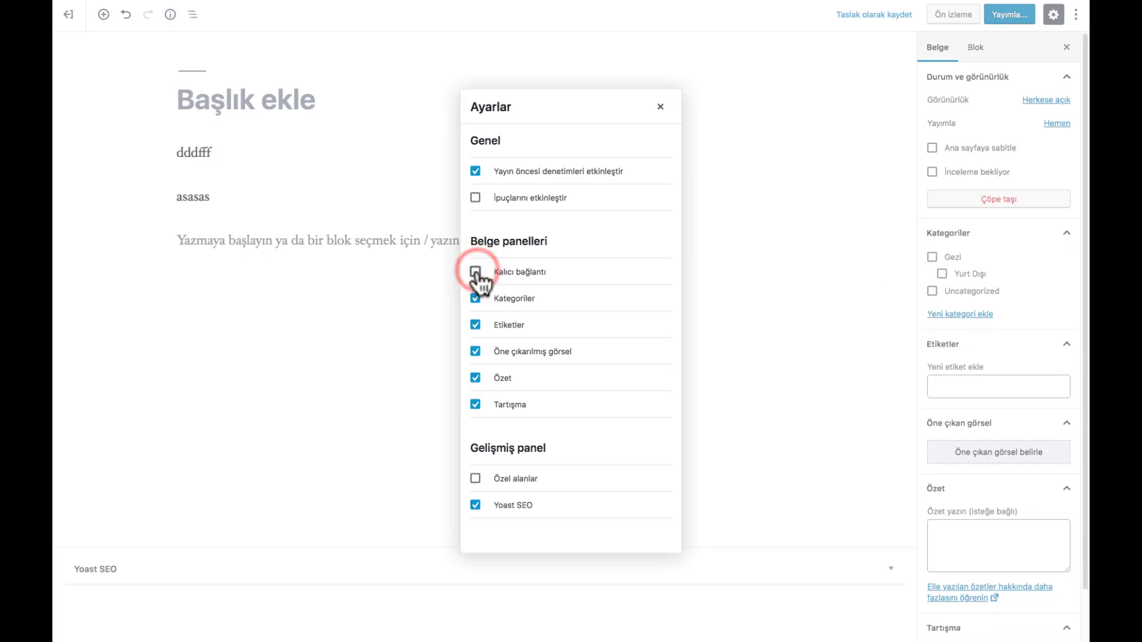
left_click(476, 274)
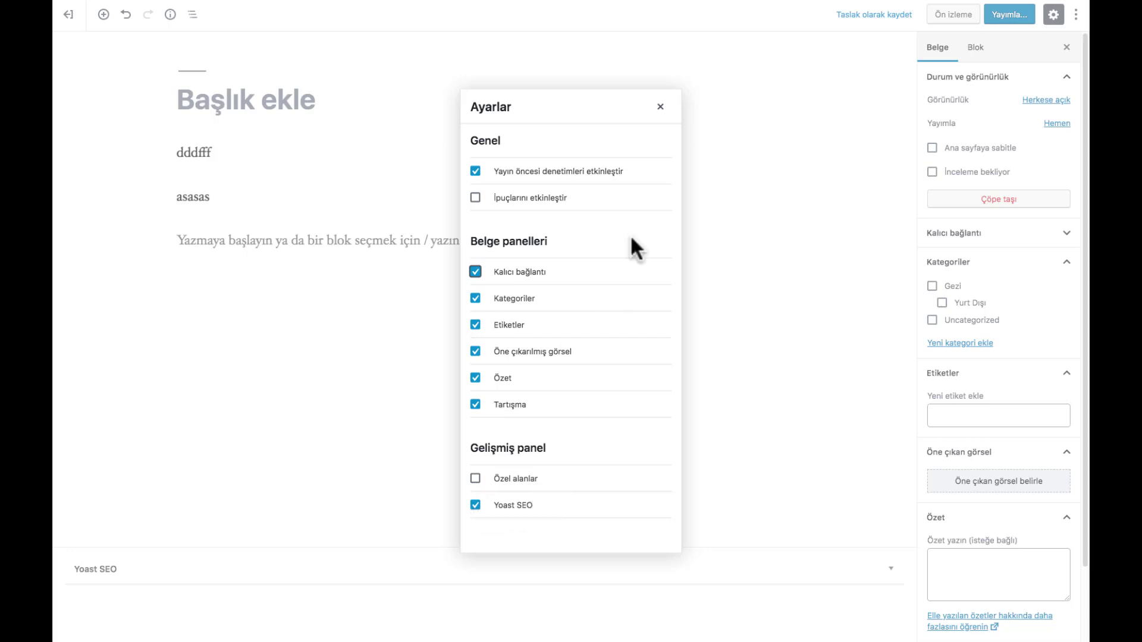
left_click(660, 107)
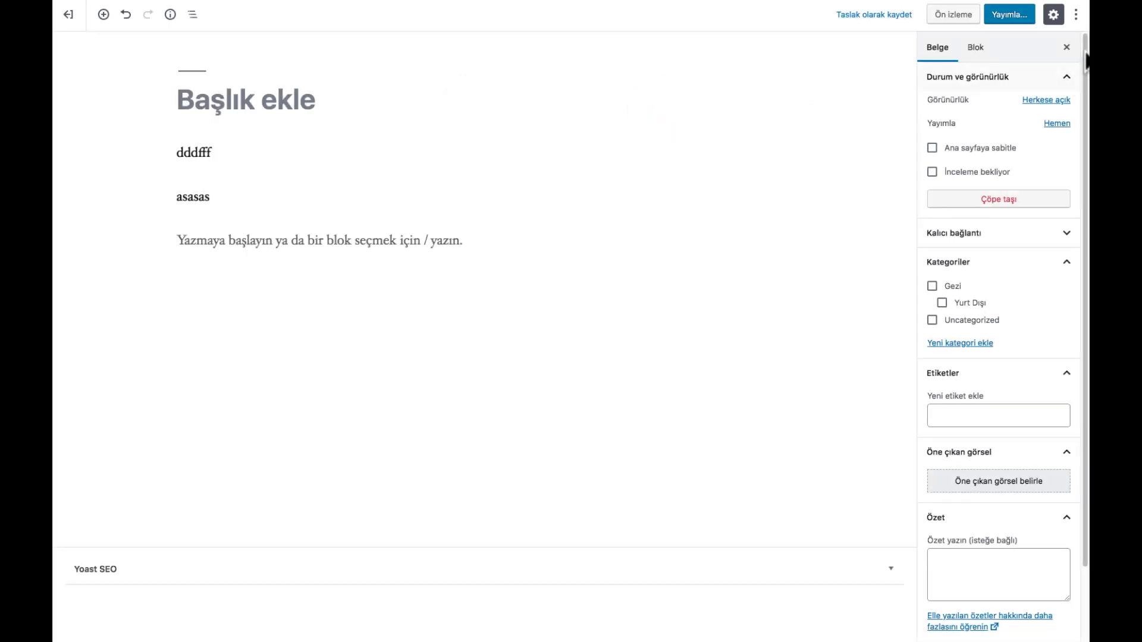
left_click(1076, 17)
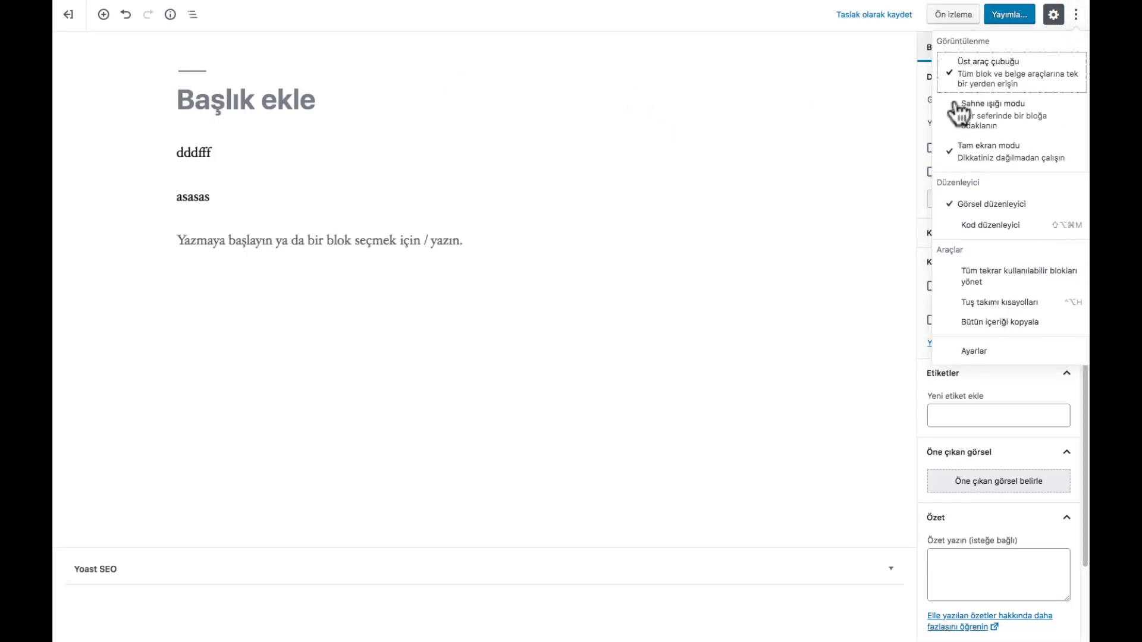
left_click(836, 276)
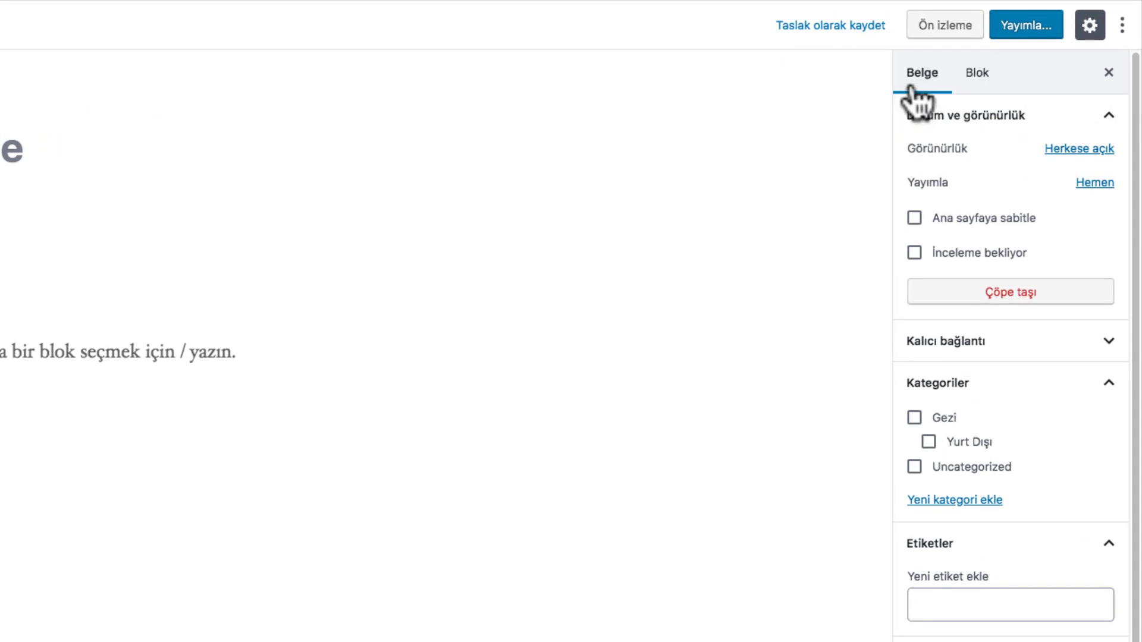
Switch the sidebar between Belge and Blok tabs, selecting the dddfff paragraph, then deselect it
left_click(915, 74)
left_click(978, 83)
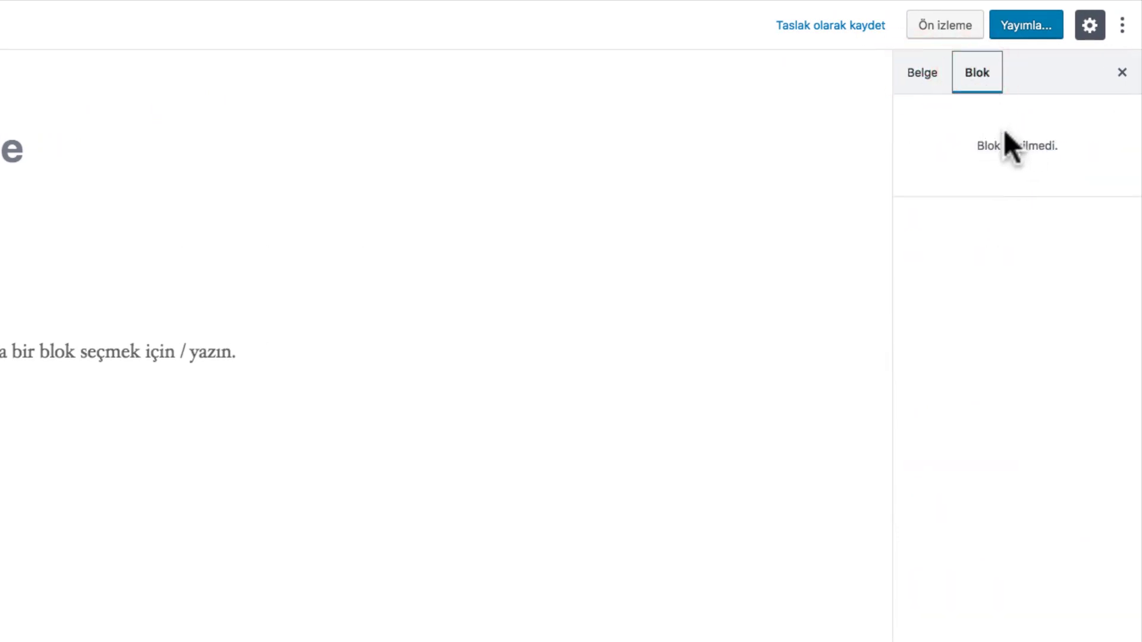
left_click(181, 235)
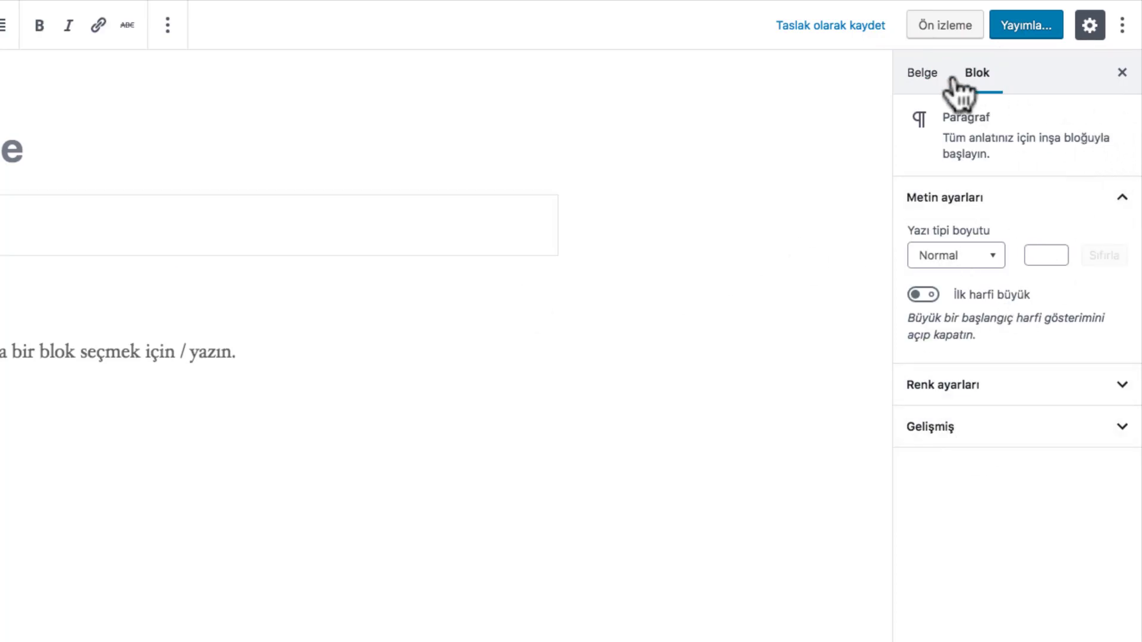
left_click(930, 74)
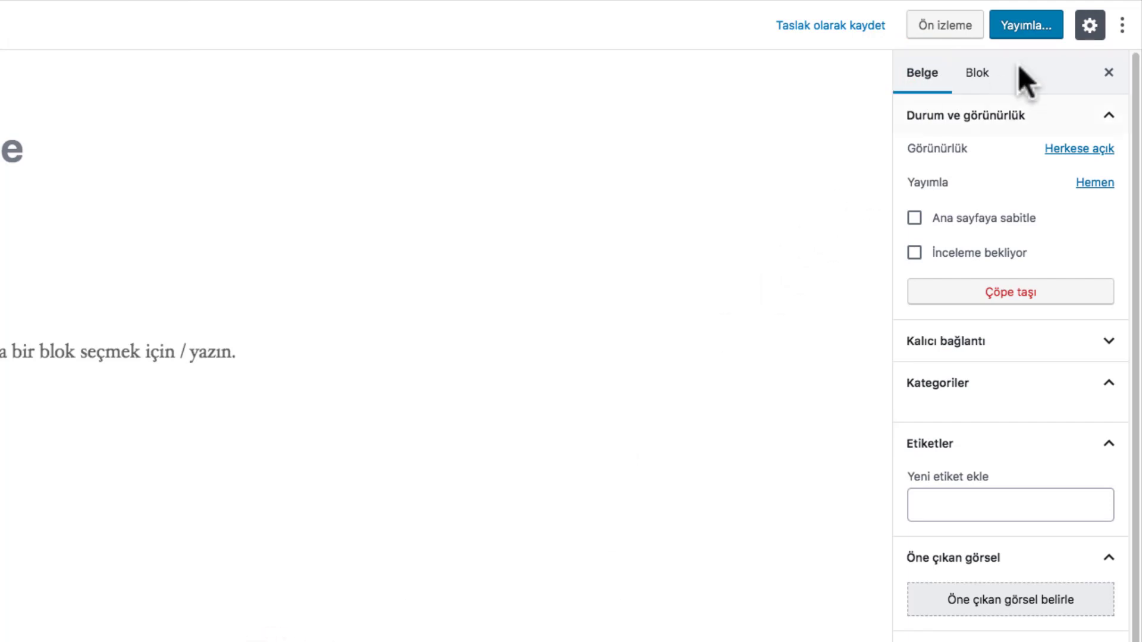
left_click(990, 70)
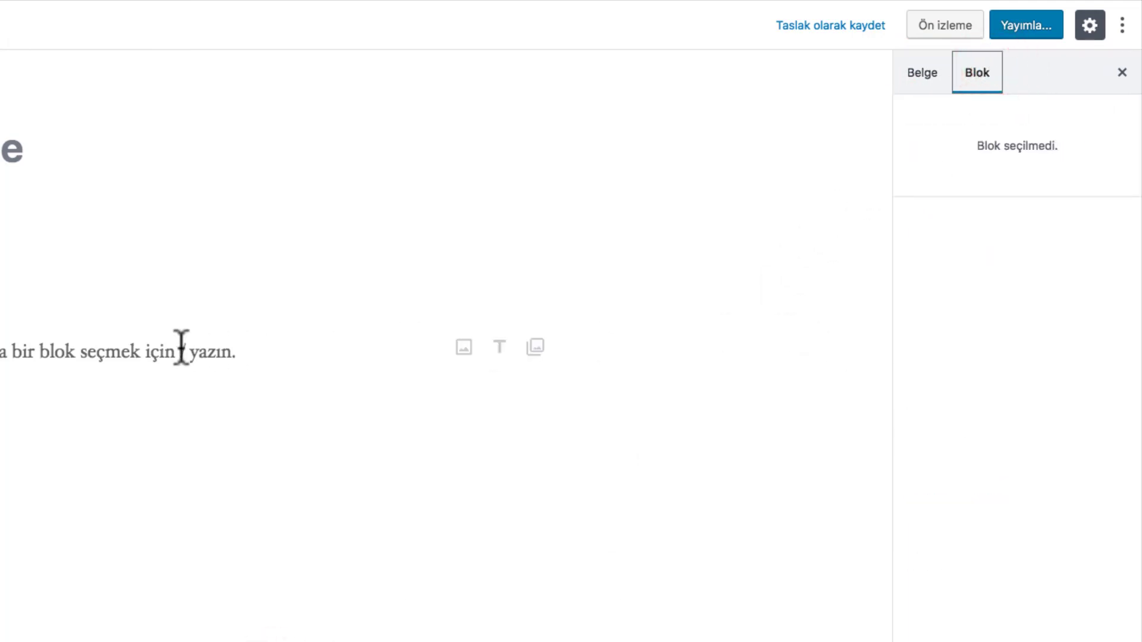
left_click(181, 194)
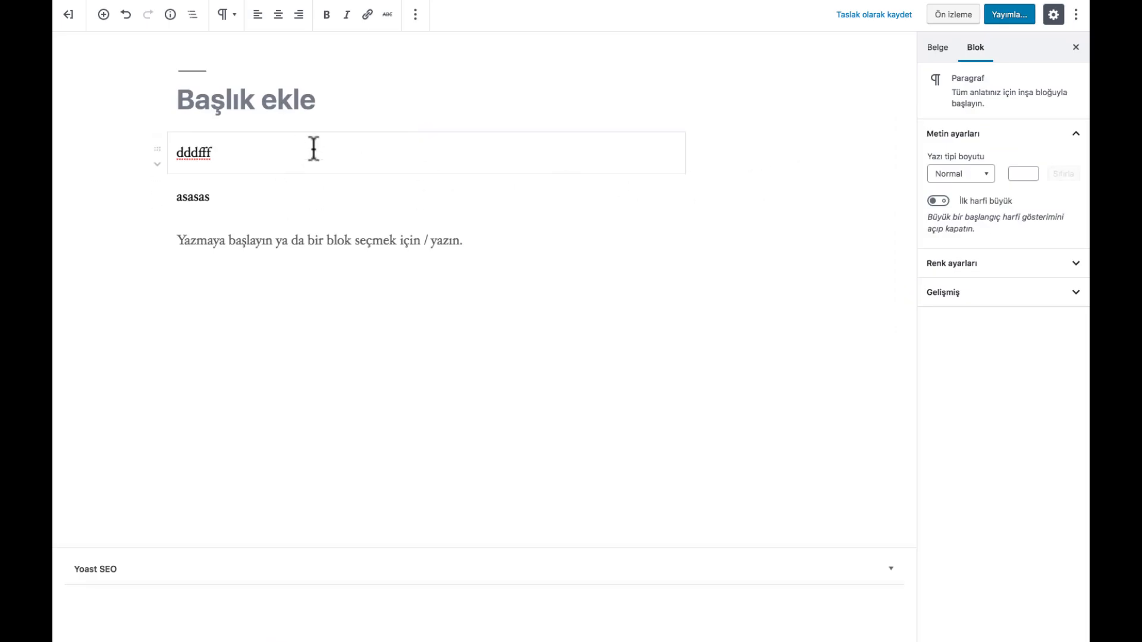
left_click(683, 437)
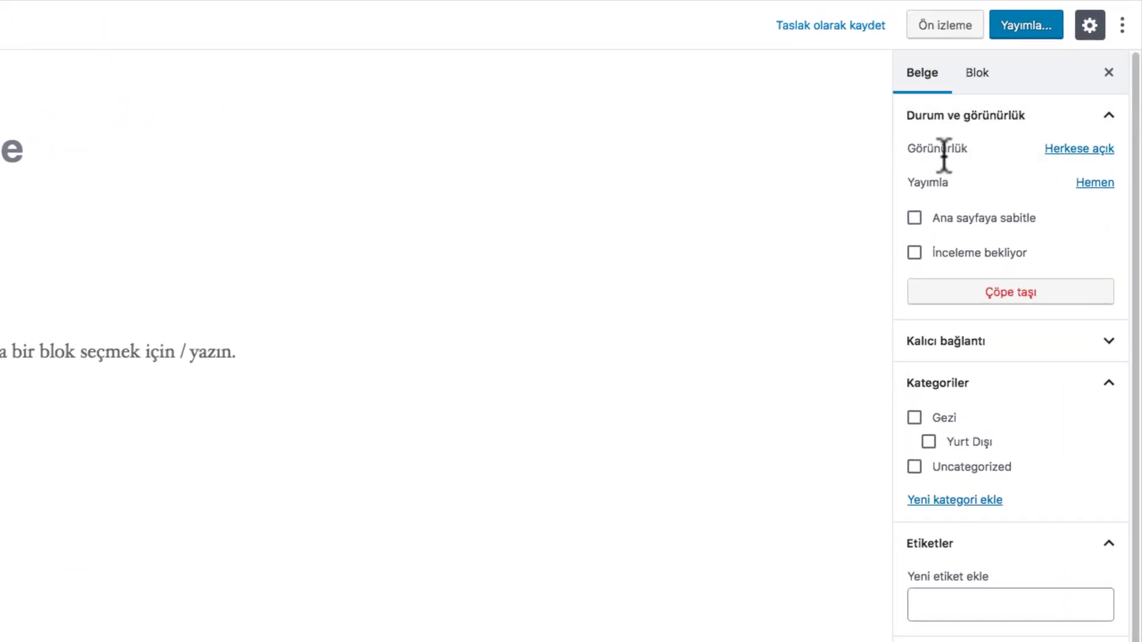
left_click(1068, 149)
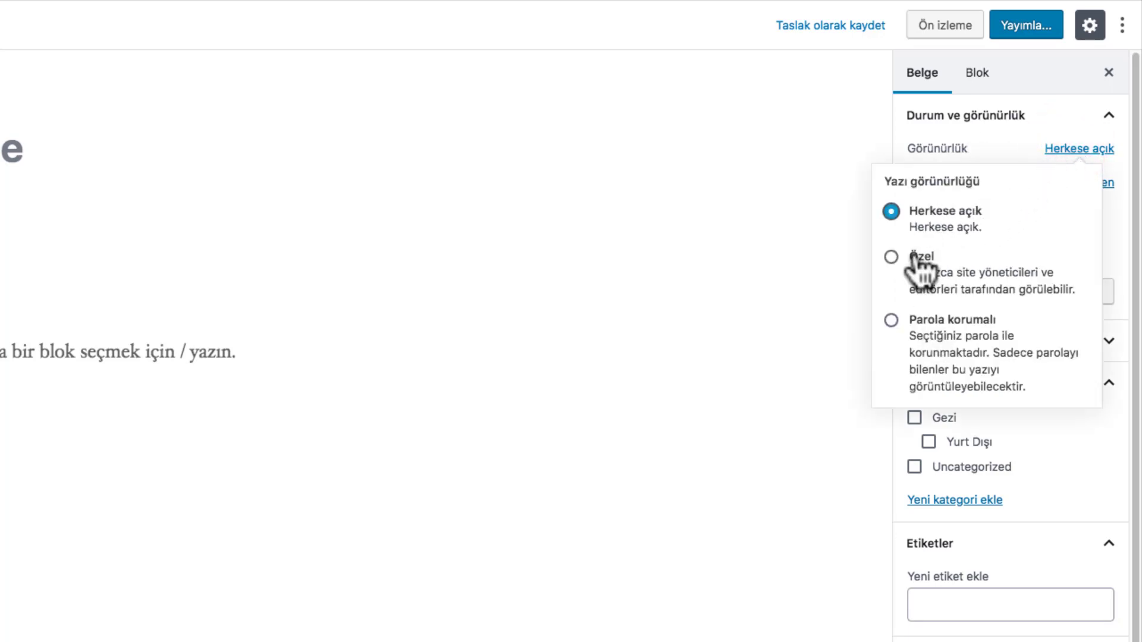
left_click(890, 266)
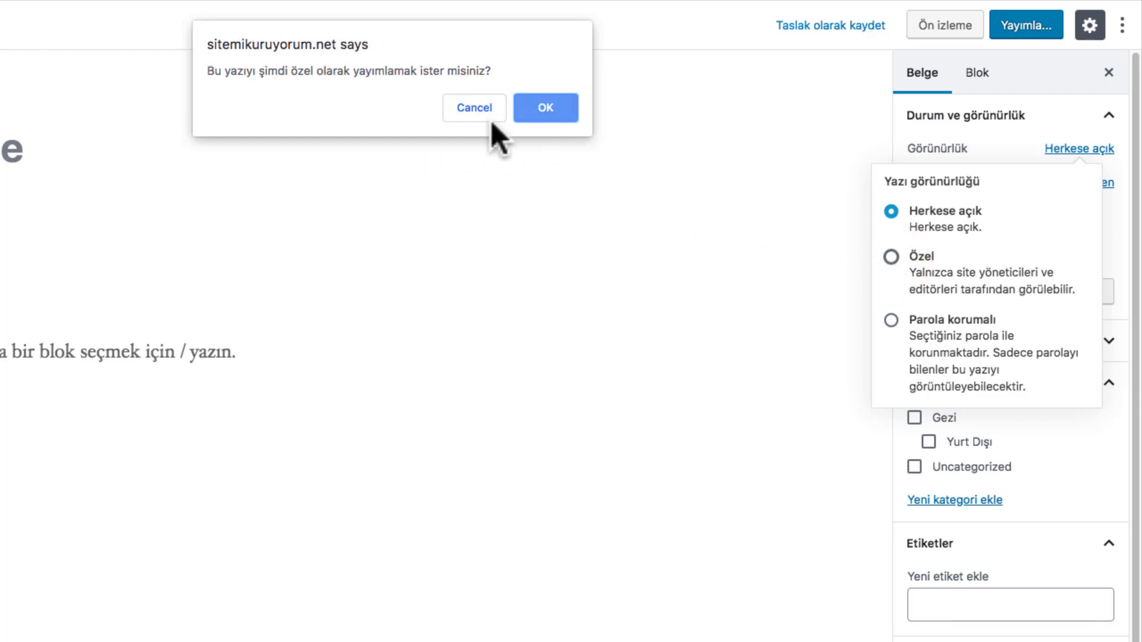
left_click(456, 108)
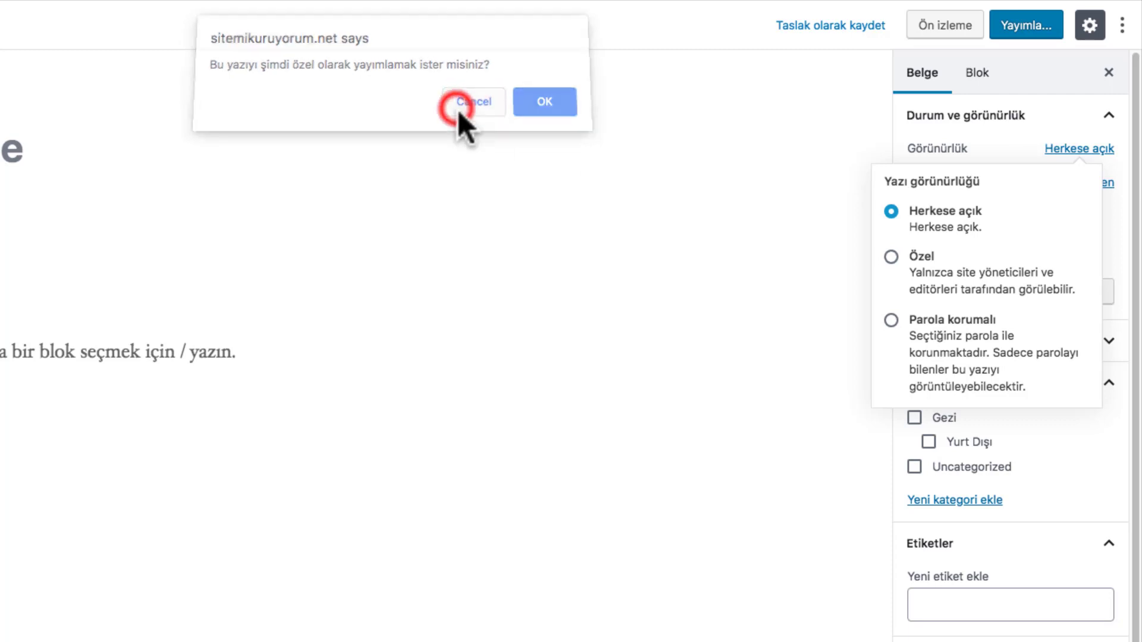
left_click(894, 322)
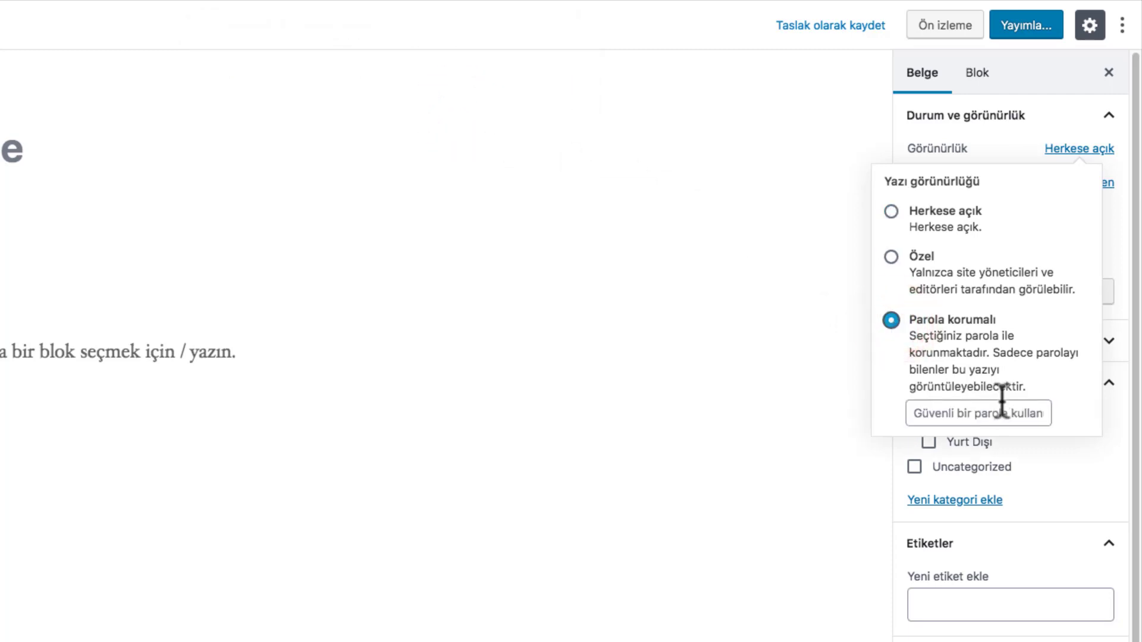
left_click(995, 412)
type("123")
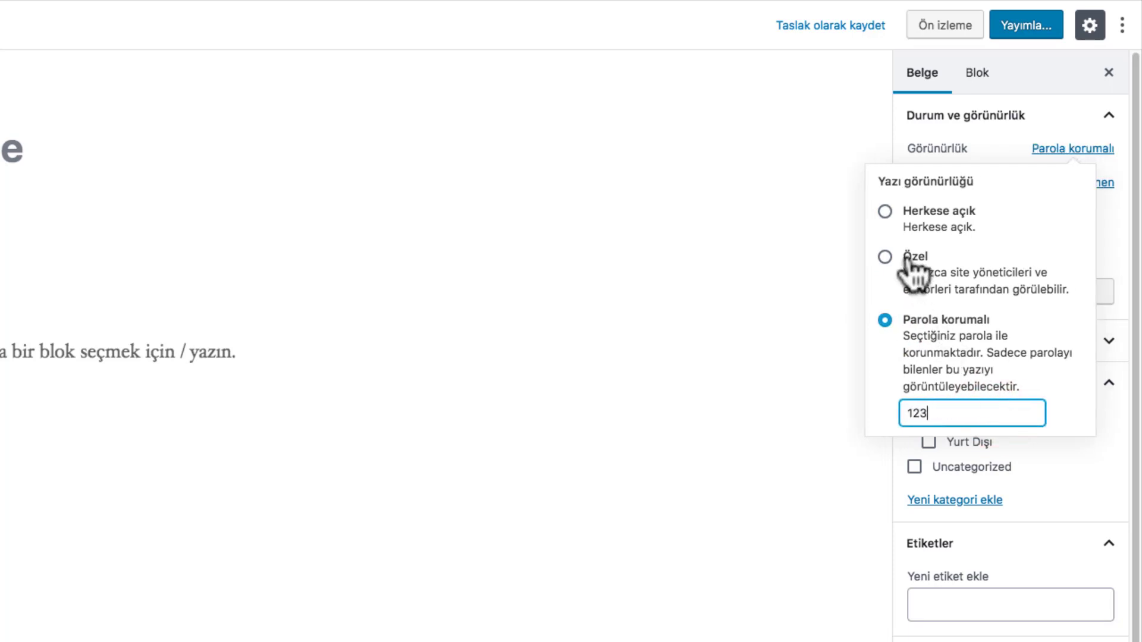
left_click(884, 213)
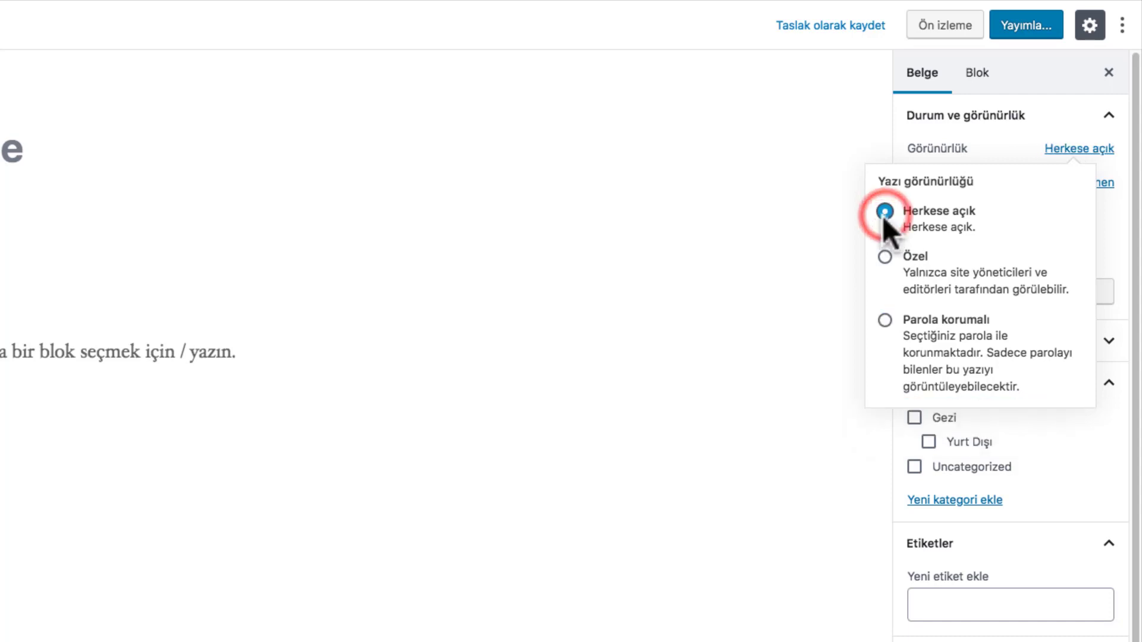
left_click(756, 262)
left_click(1099, 185)
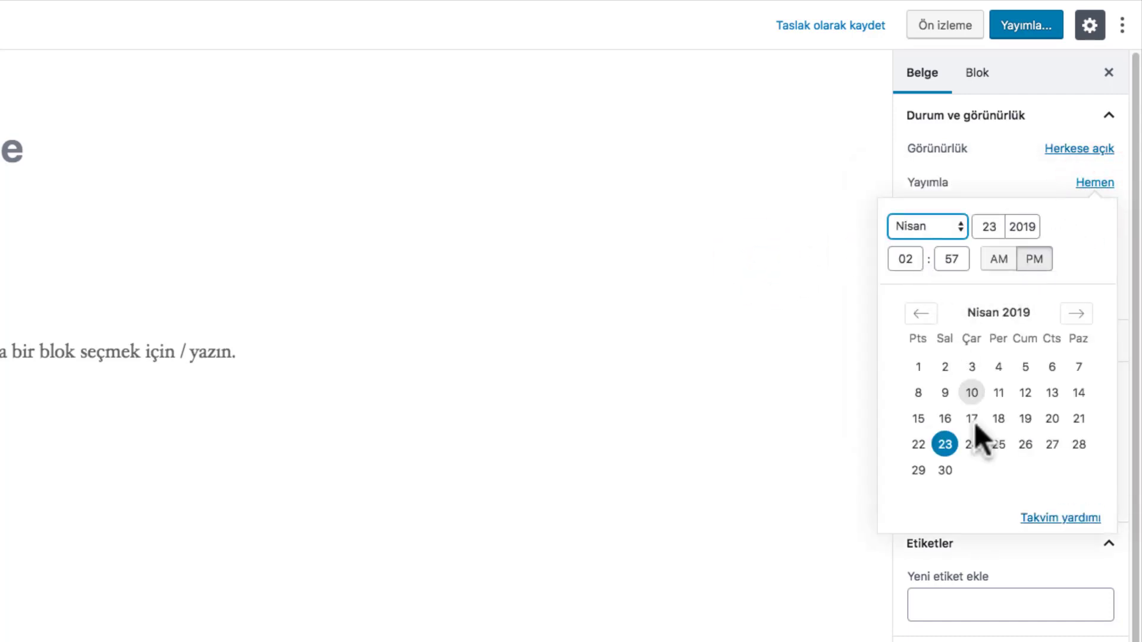
left_click(998, 448)
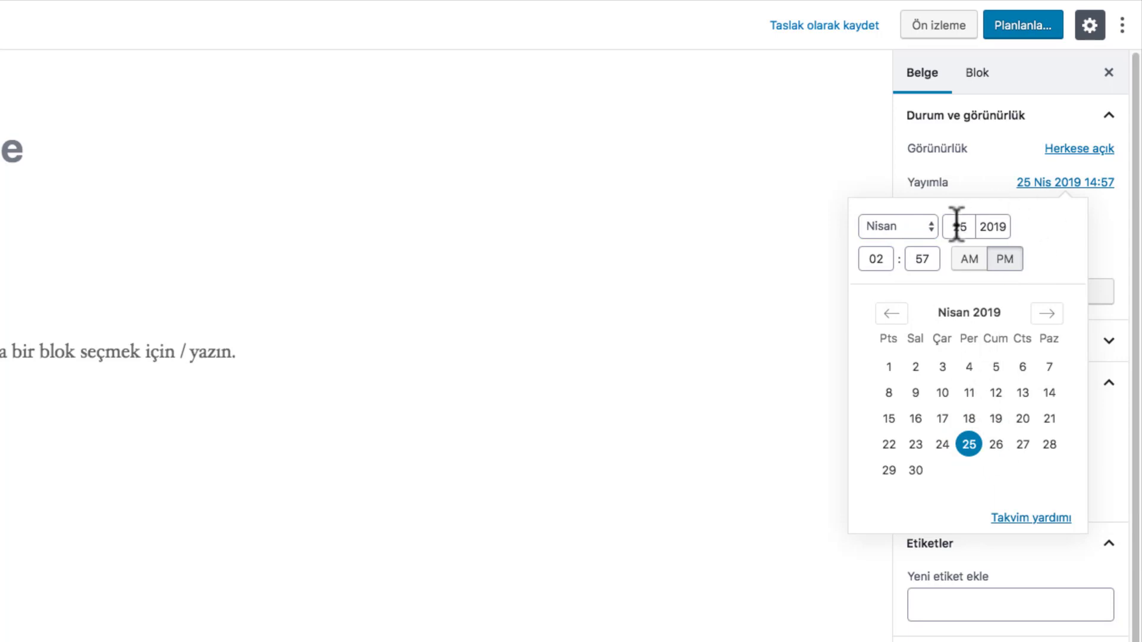
key("ctrl+z")
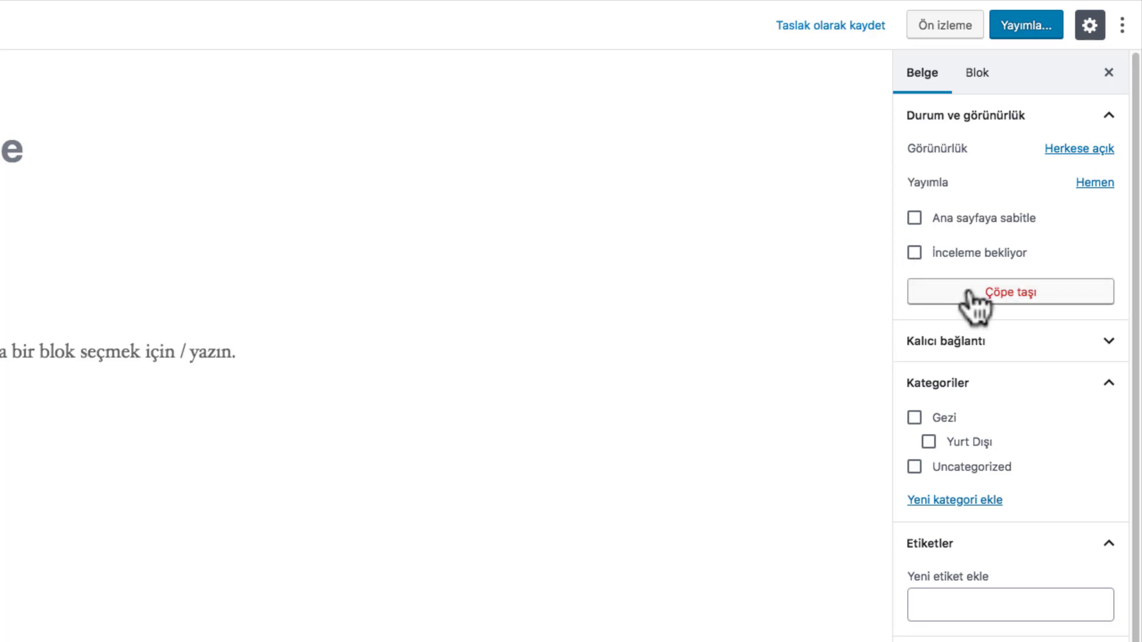
Expand the Kalıcı bağlantı panel and open the Yeni kategori ekle form
left_click(1075, 341)
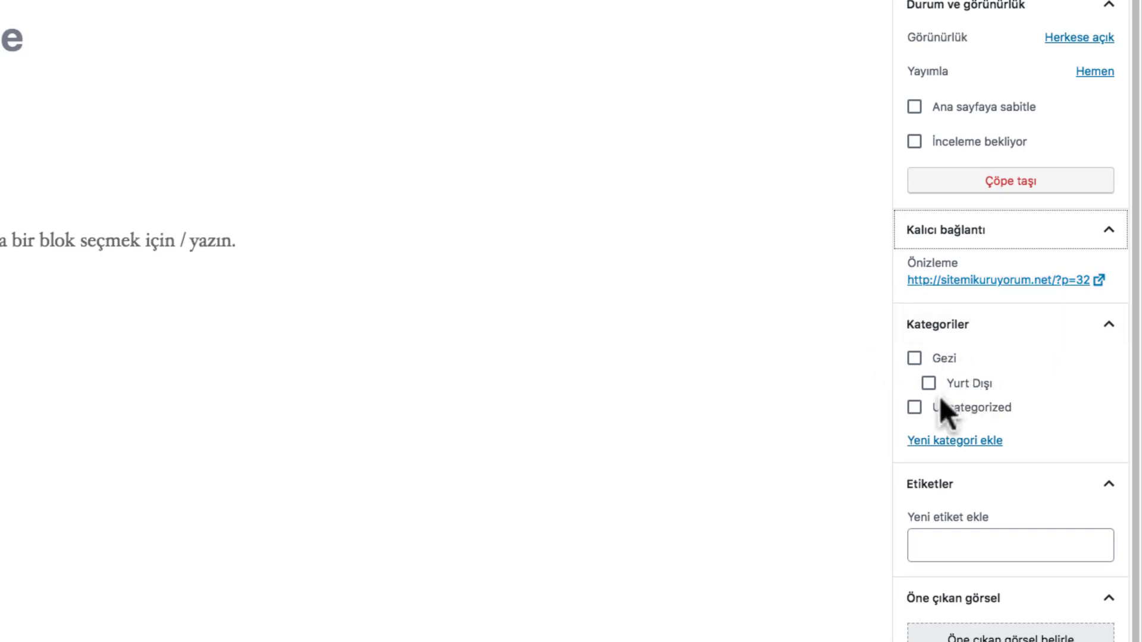
left_click(964, 443)
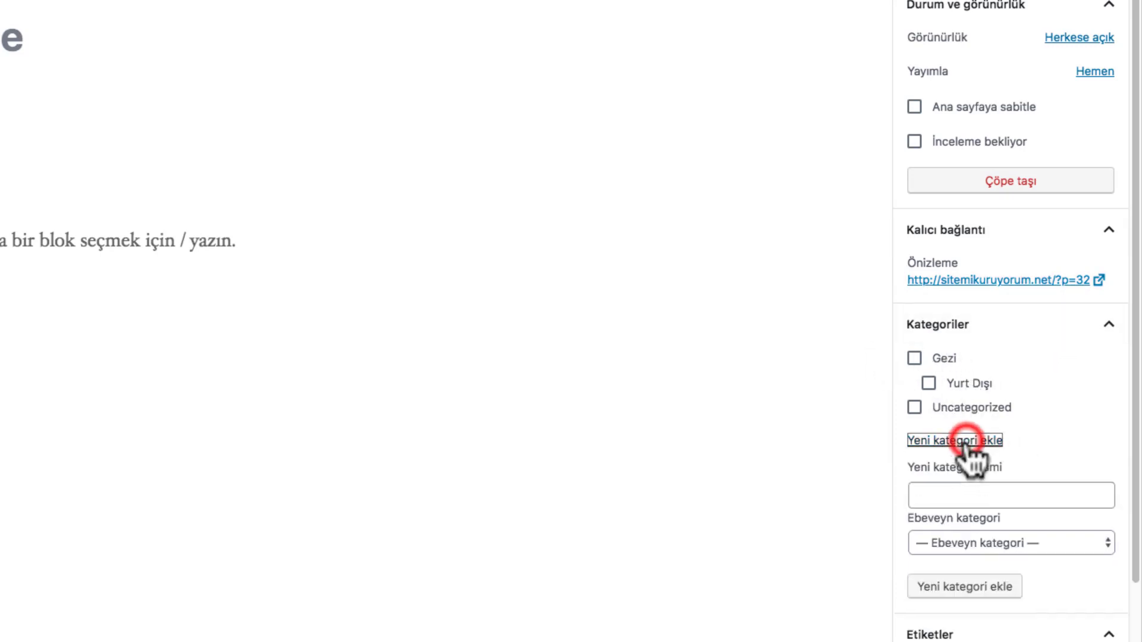
Create and tick the category 'yeni bir kategori', then collapse the Kategoriler panel
left_click(976, 495)
type("yeni bir kategori")
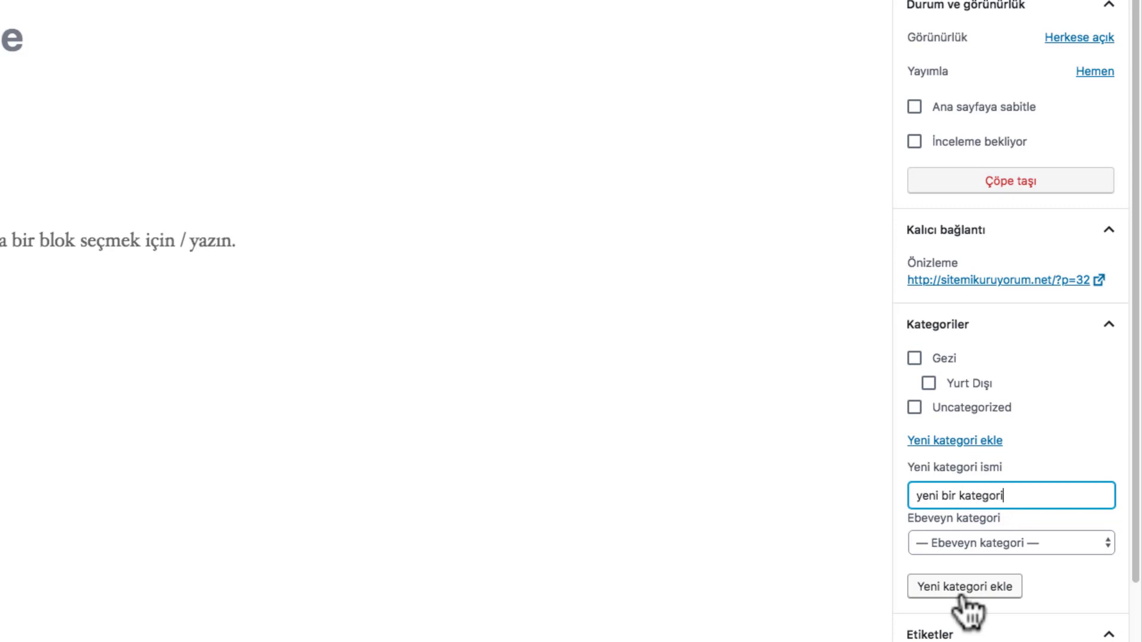
left_click(961, 593)
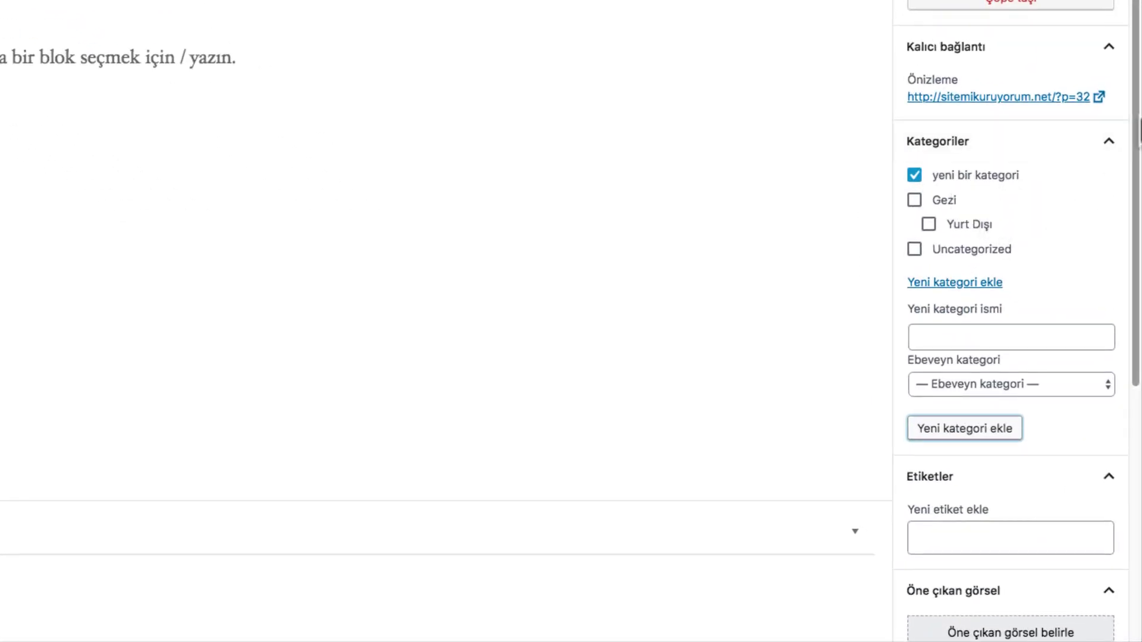
scroll(1102, 153, "down", 1)
left_click(1108, 131)
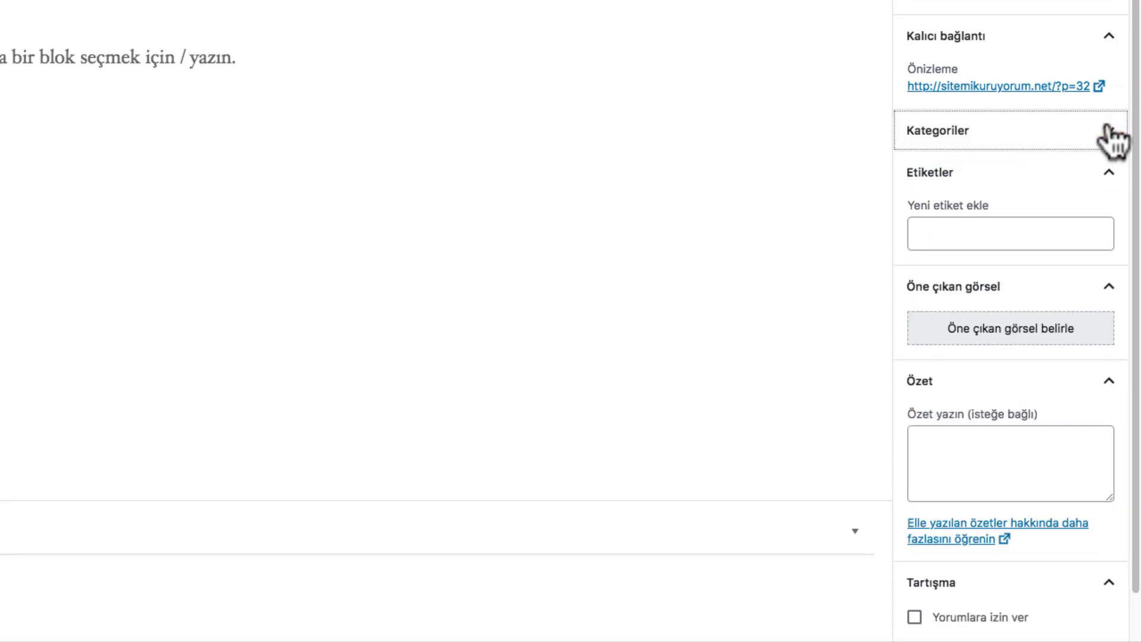
left_click(1020, 241)
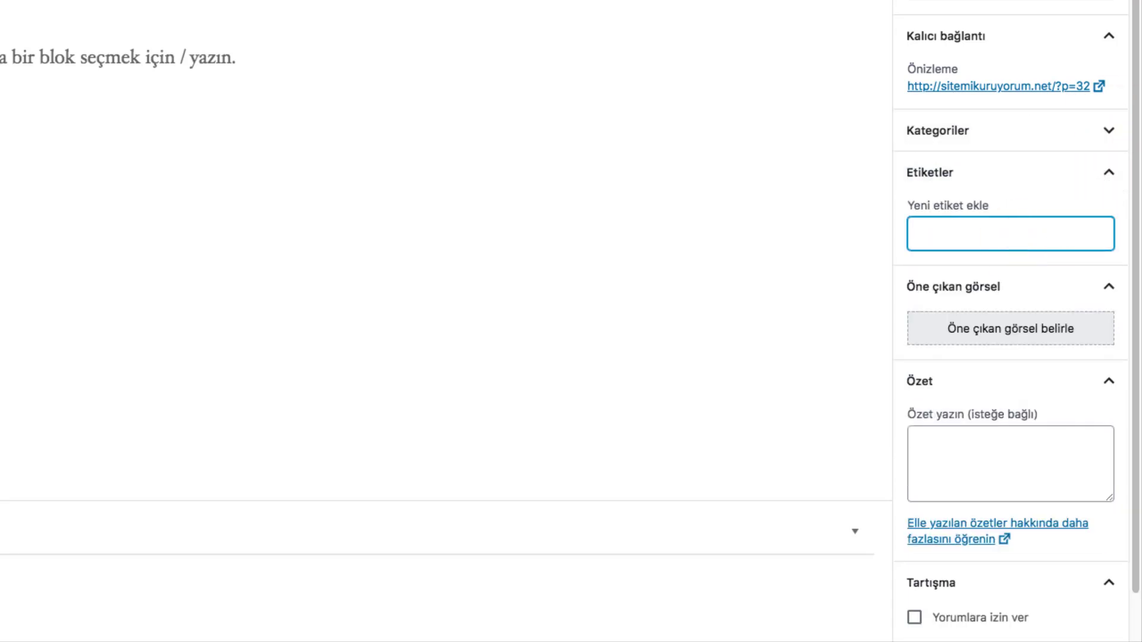
Add the tags 'etiket' and 'hashtag', restoring 'hashtag' with undo after accidentally deleting it
type("etiket")
key("Return")
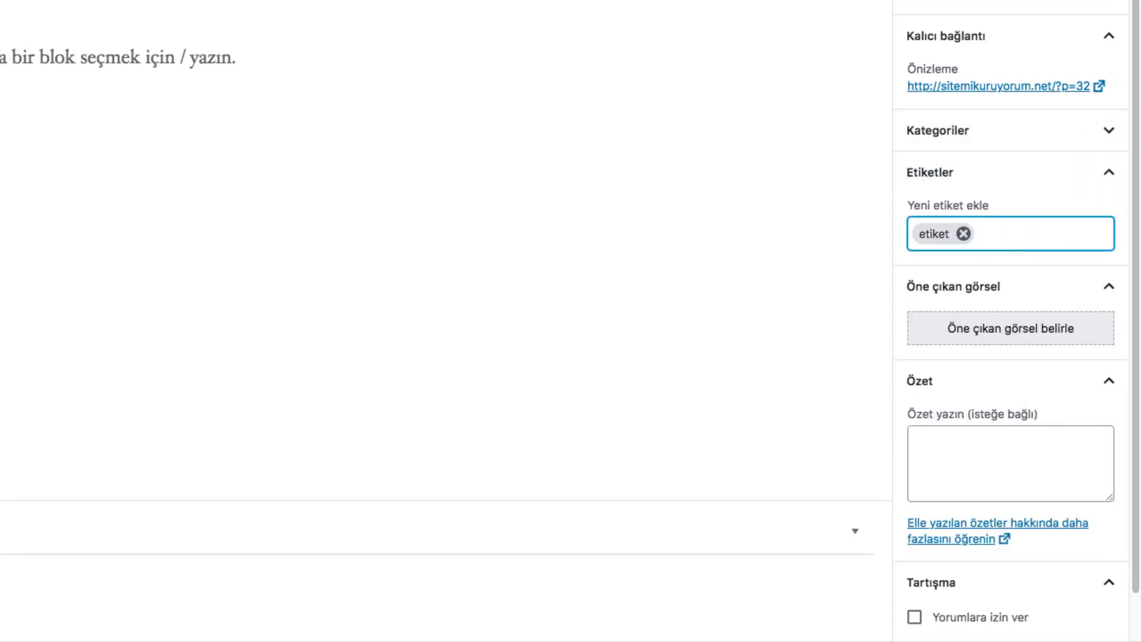
type("hashta")
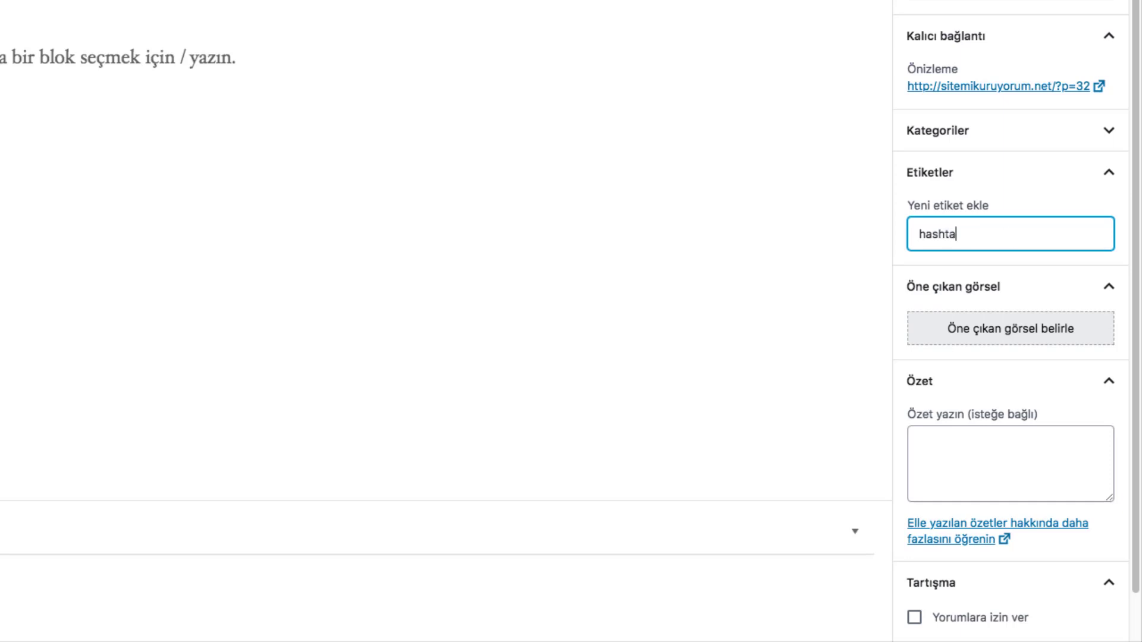
type("g")
key("Return")
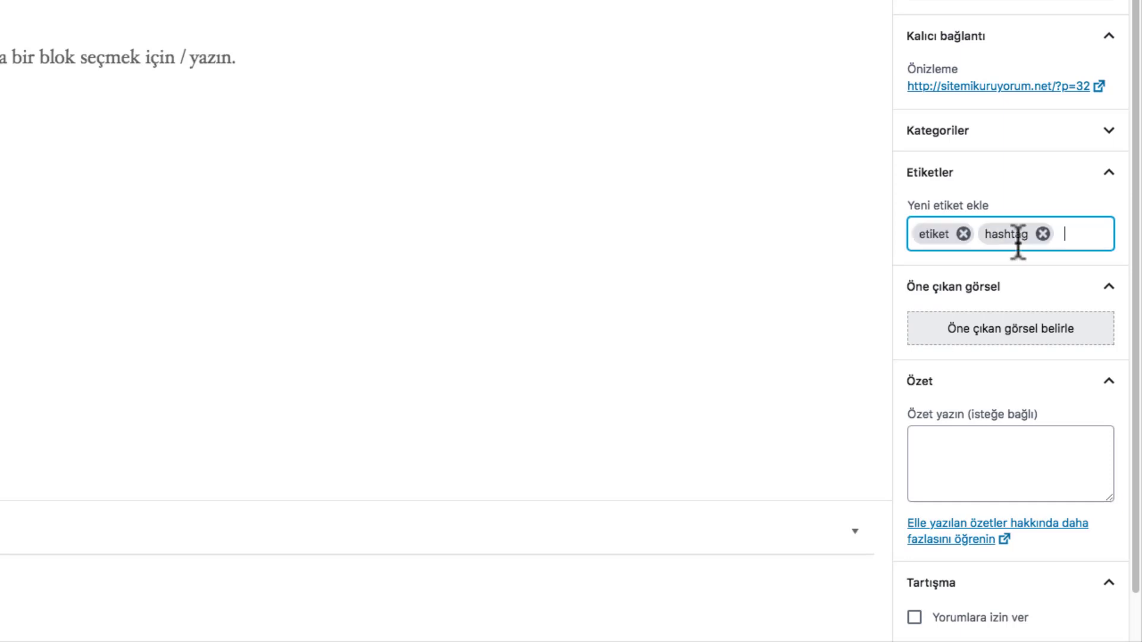
key("BackSpace")
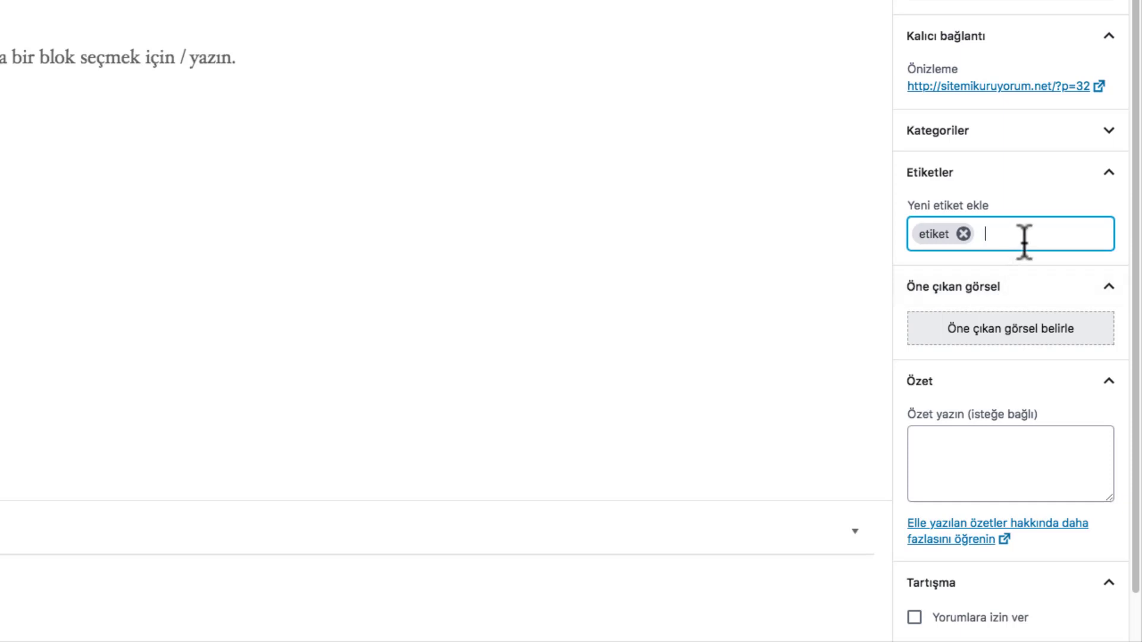
scroll(1026, 249, "down", 1)
key("ctrl+z")
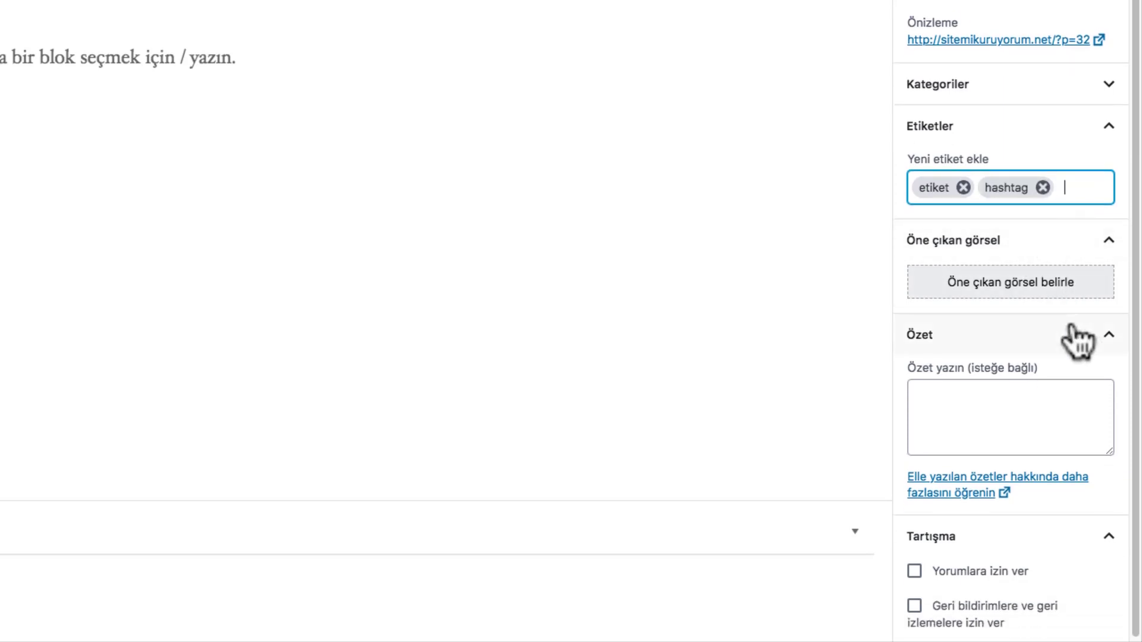
Pick the second London photo, londra-one-cikan-gorsel.jpeg, from the media library as the featured image
left_click(1005, 287)
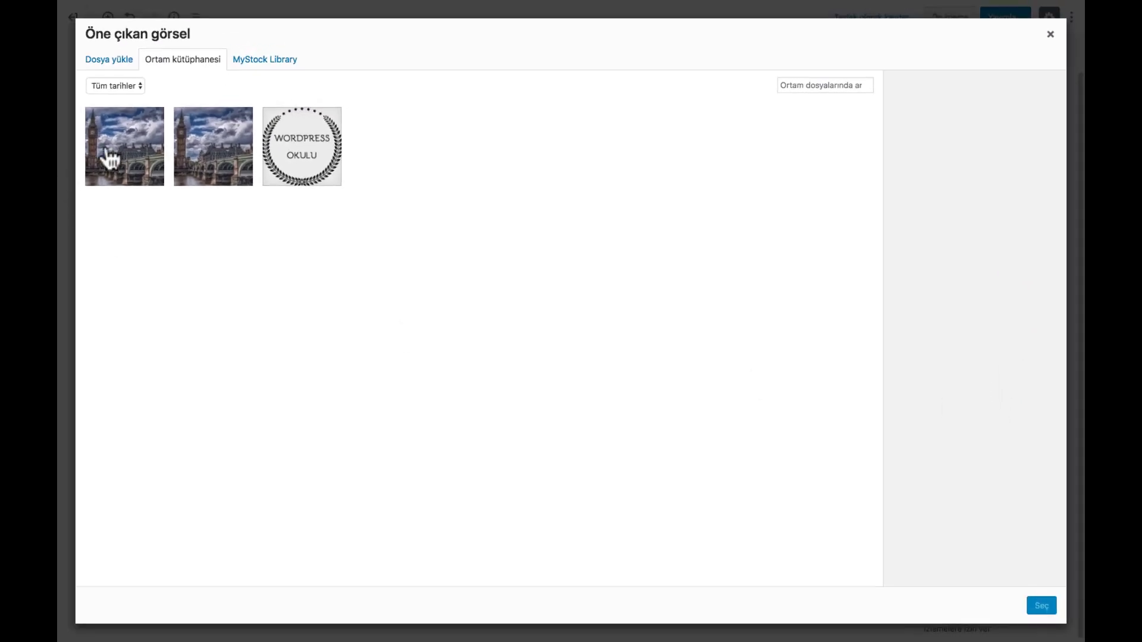
left_click(110, 63)
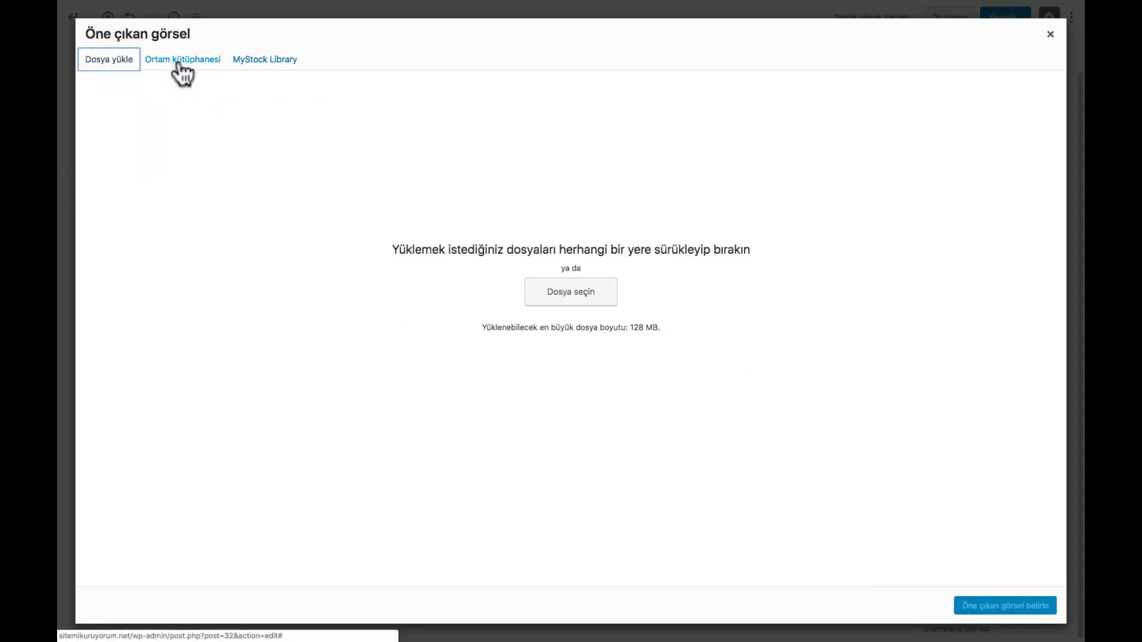
left_click(179, 61)
left_click(204, 146)
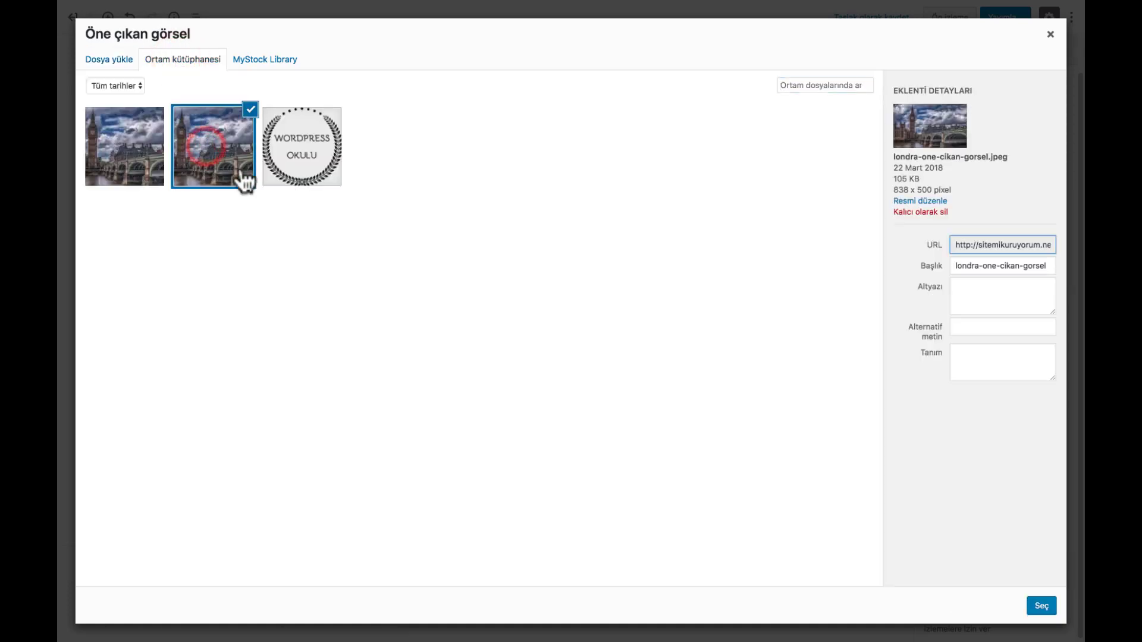
left_click(1048, 607)
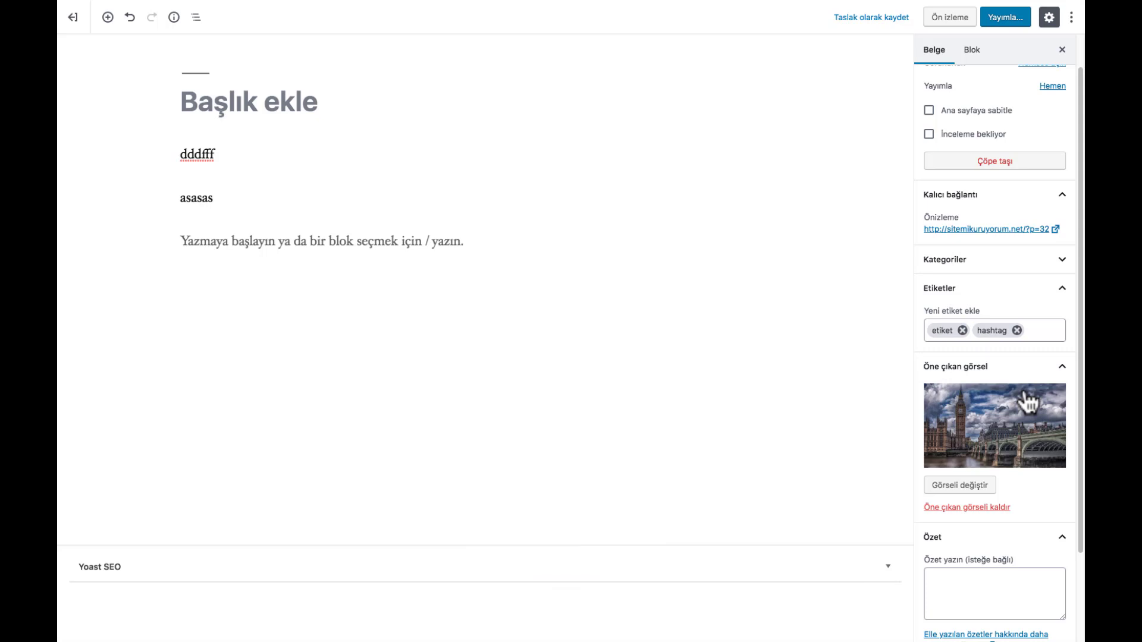
Write the excerpt 'Yazının özetini', then tick Yorumlara izin ver and Geri bildirimlere ve geri izlemelere izin ver
scroll(1028, 402, "down", 3)
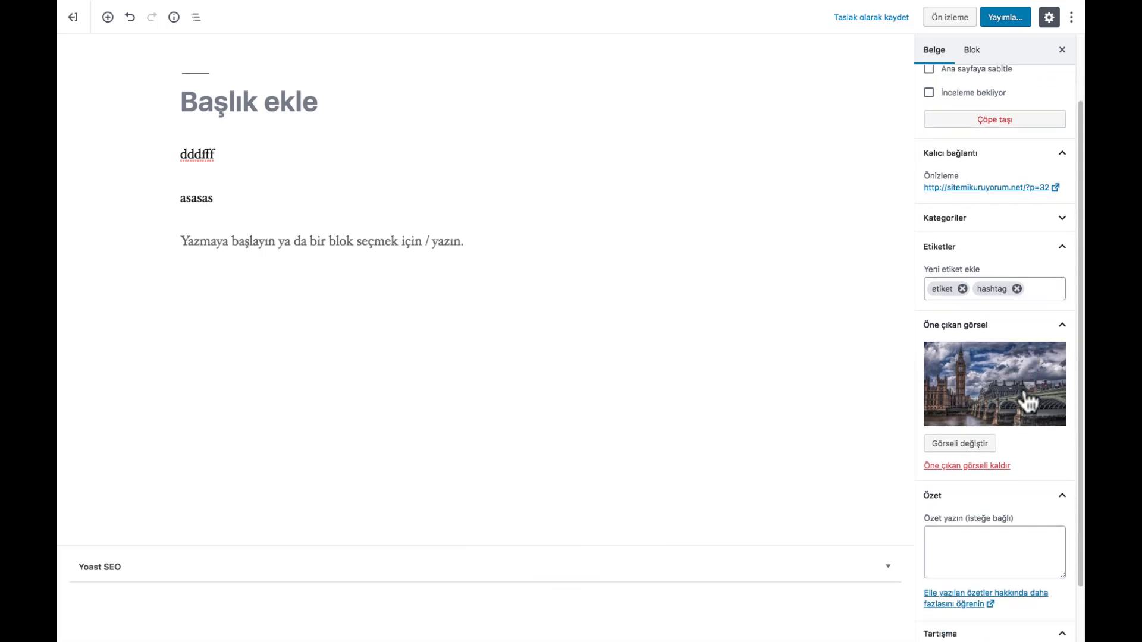
left_click(1012, 484)
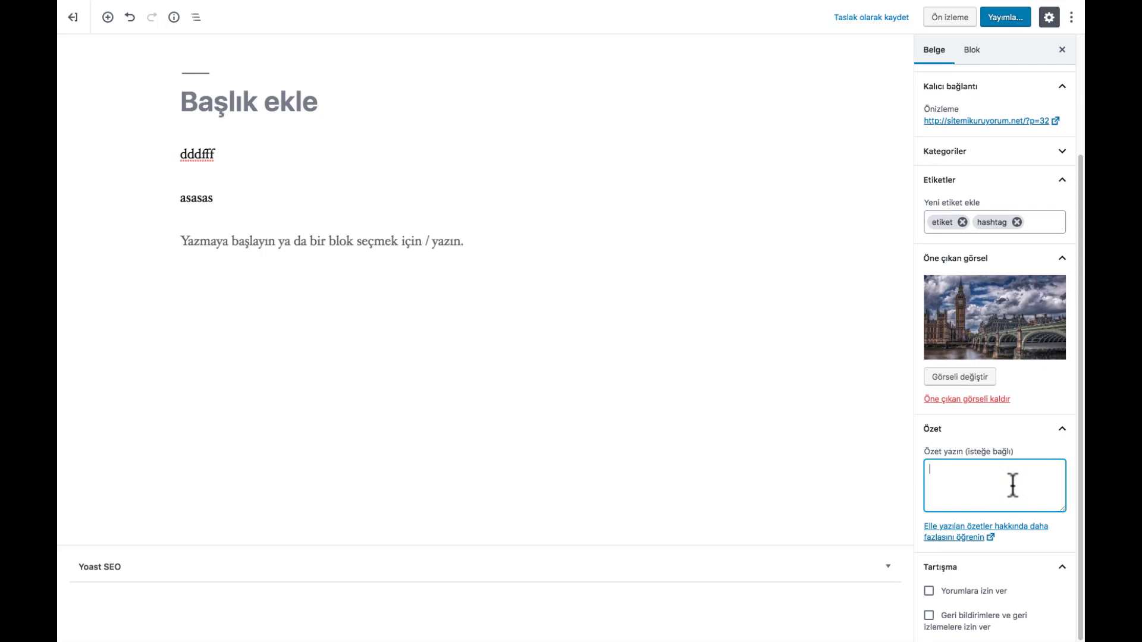
type("Yazının özetini")
left_click(1062, 429)
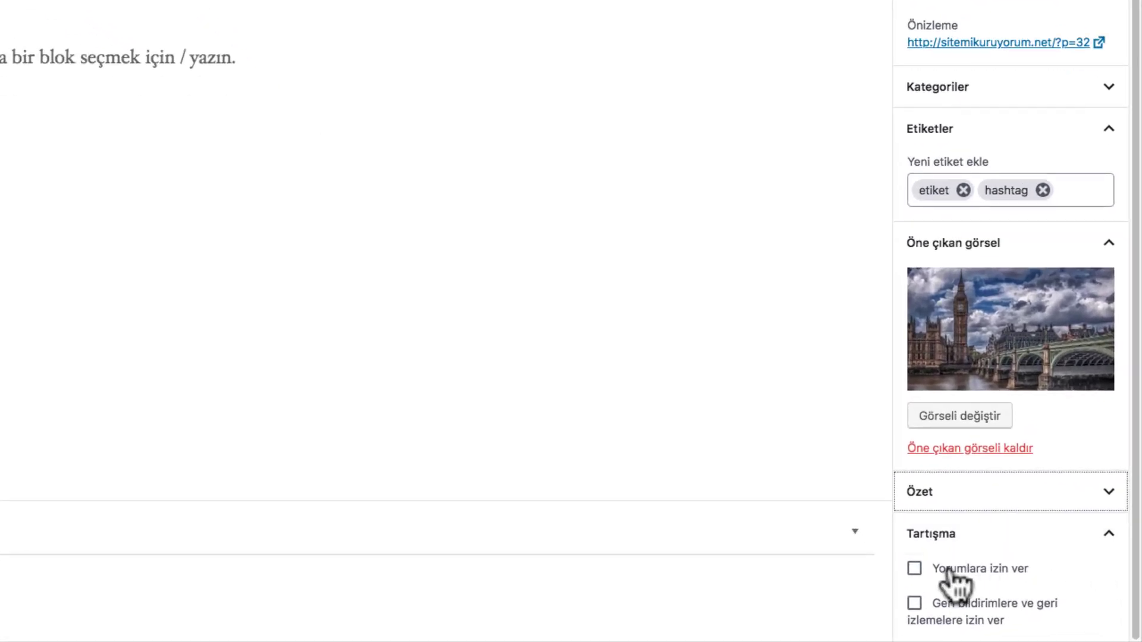
left_click(914, 569)
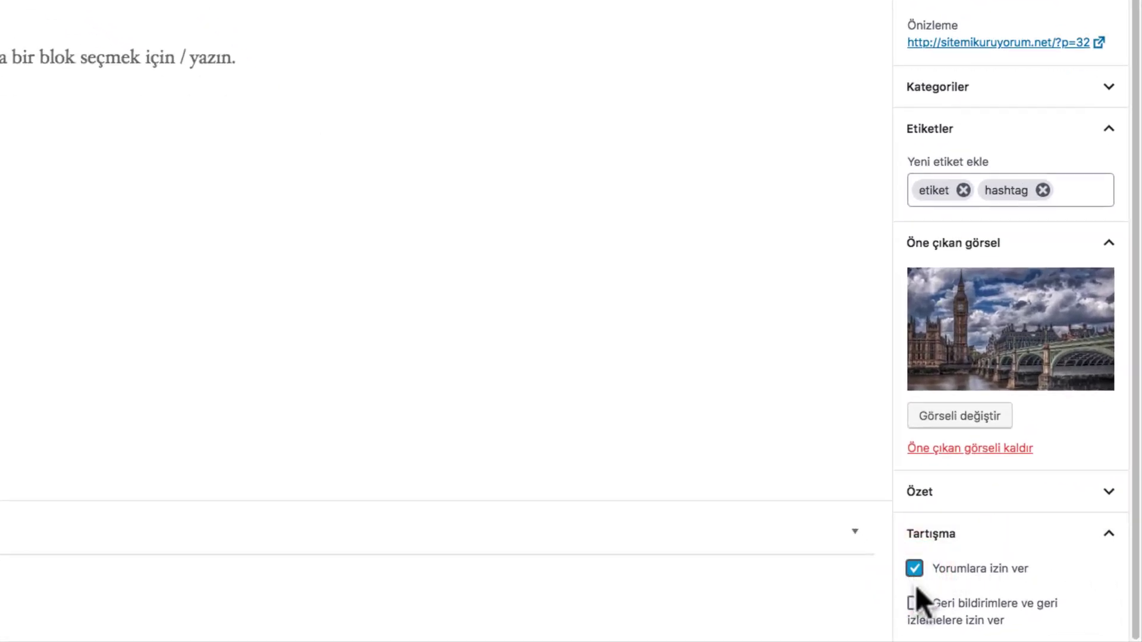
left_click(912, 608)
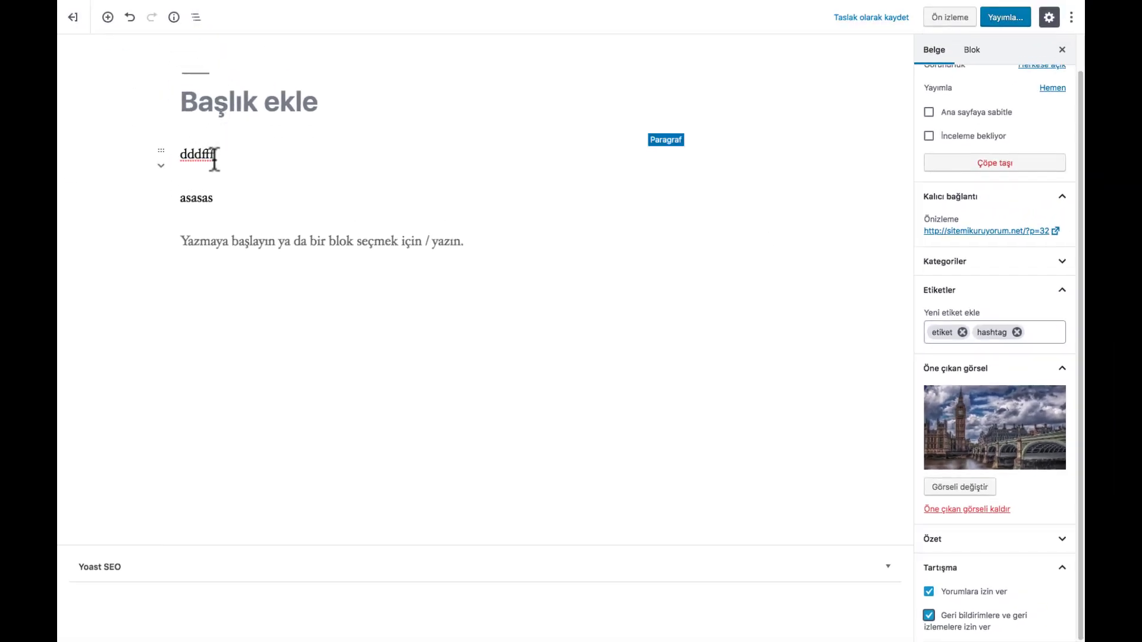
Set the dddfff paragraph's font size to Büyük, briefly toggle İlk harfi büyük, and expand Renk ayarları
left_click(213, 158)
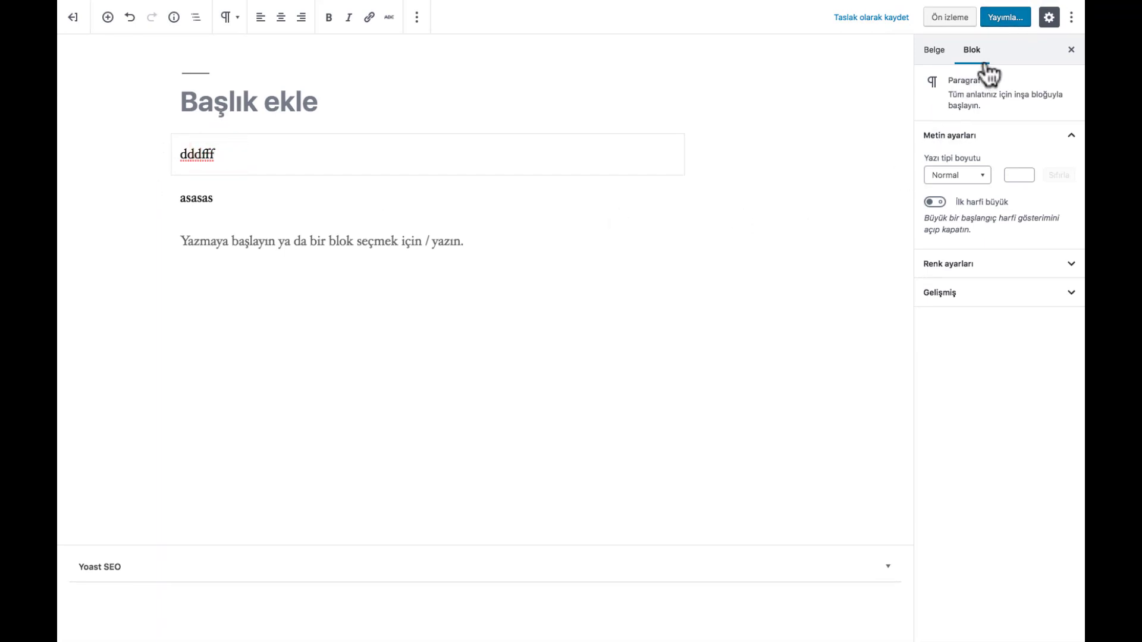
left_click(979, 94)
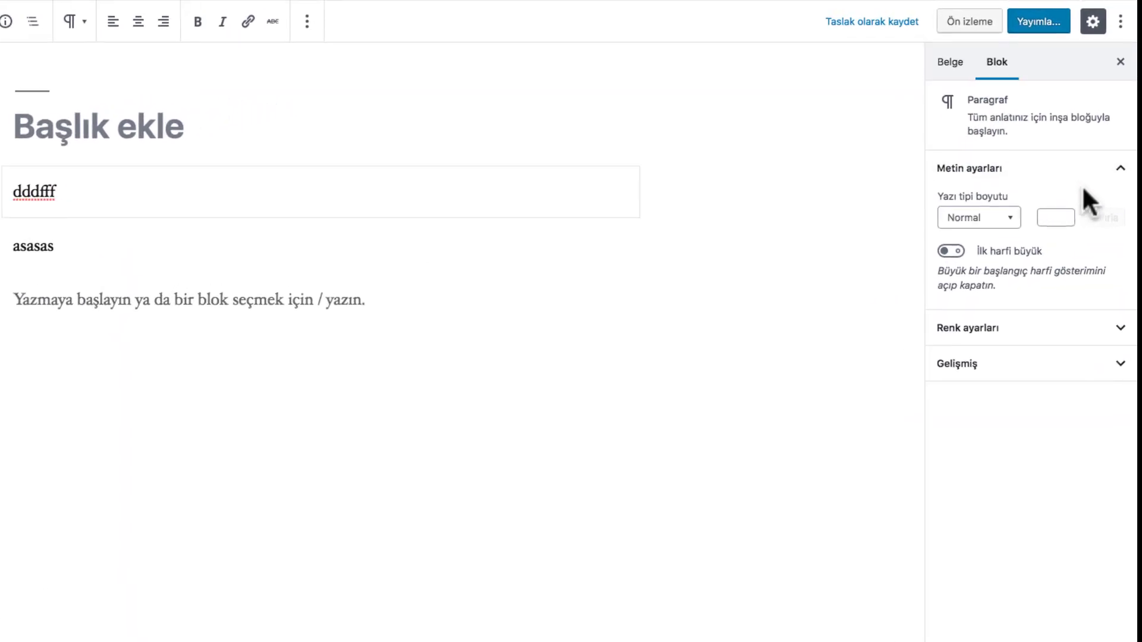
left_click(964, 179)
left_click(978, 337)
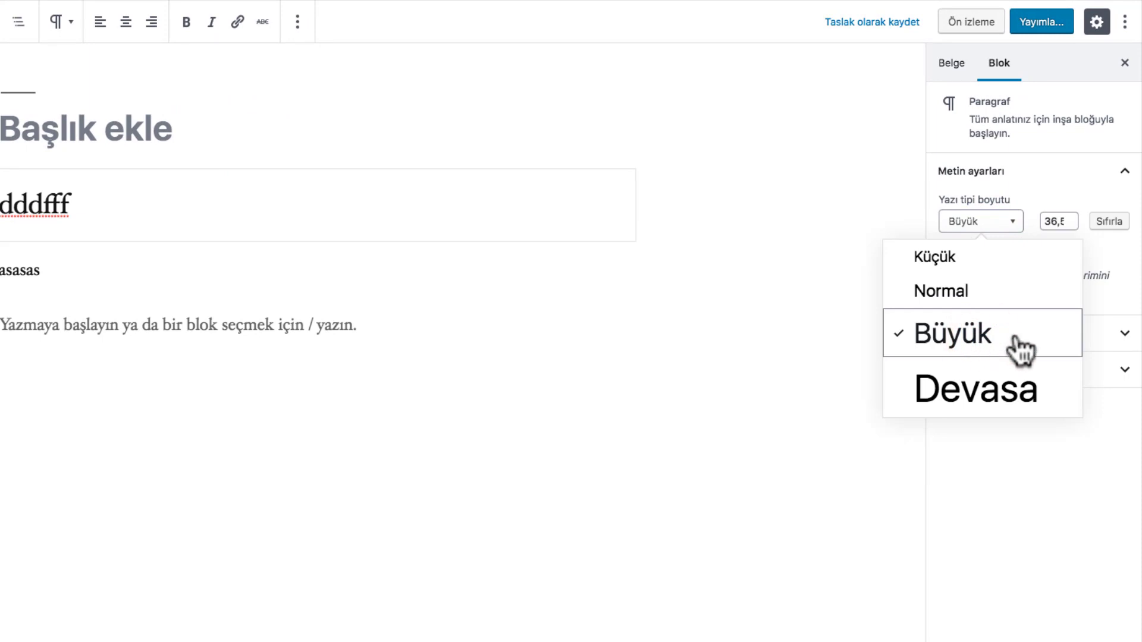
double_click(1060, 221)
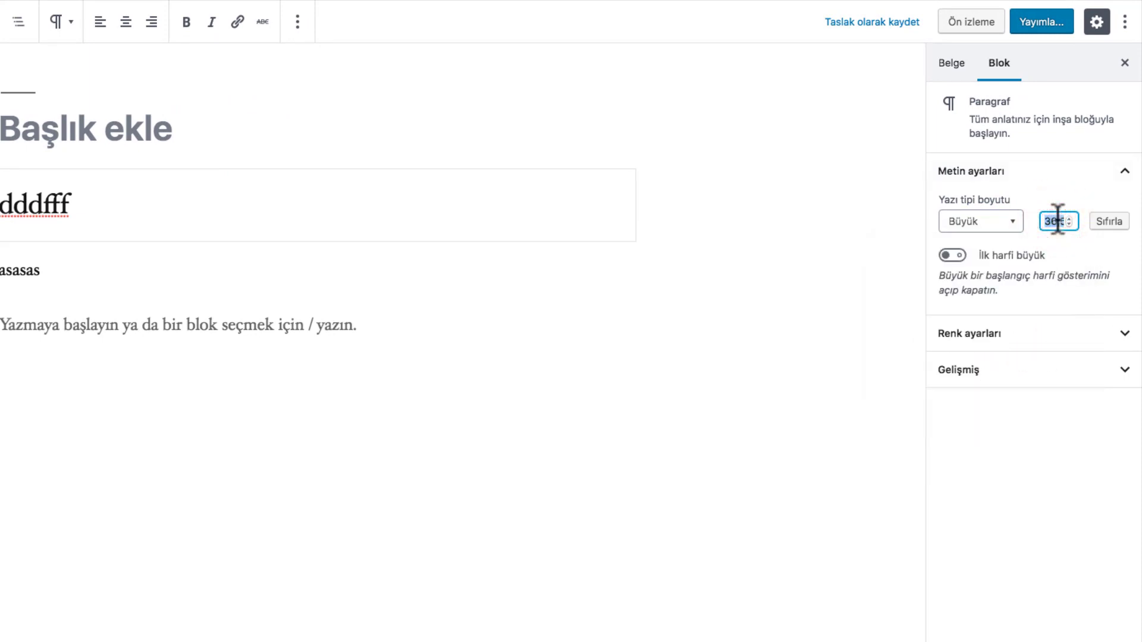
left_click(953, 256)
left_click(953, 256)
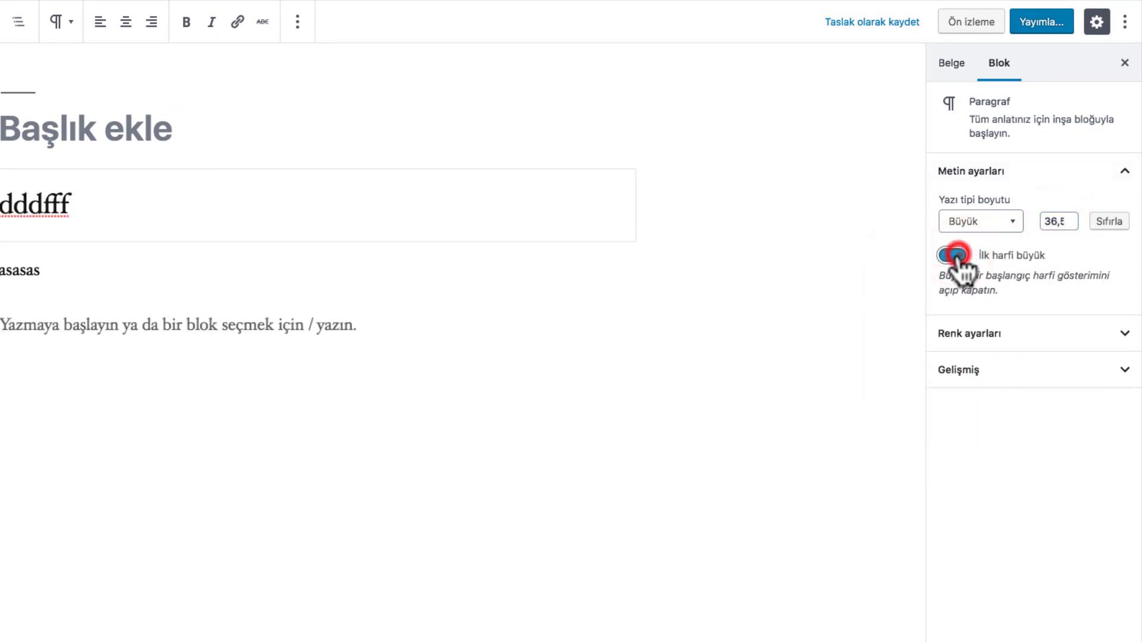
left_click(1124, 334)
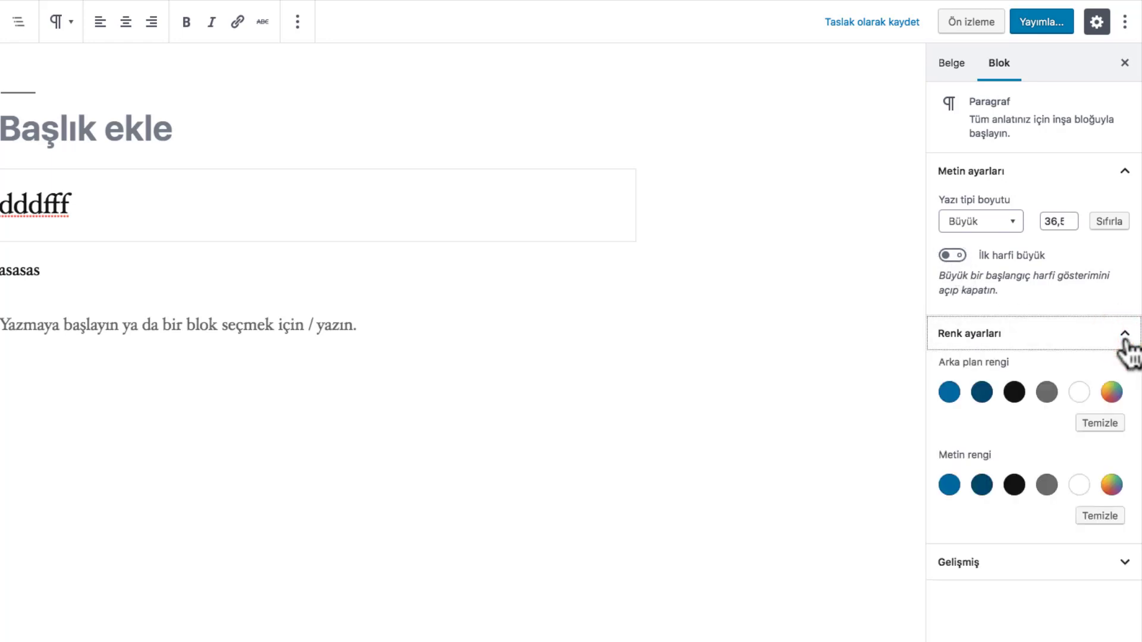
Give the dddfff paragraph a blue Arka plan rengi and white Metin rengi, after briefly trying red text
left_click(950, 394)
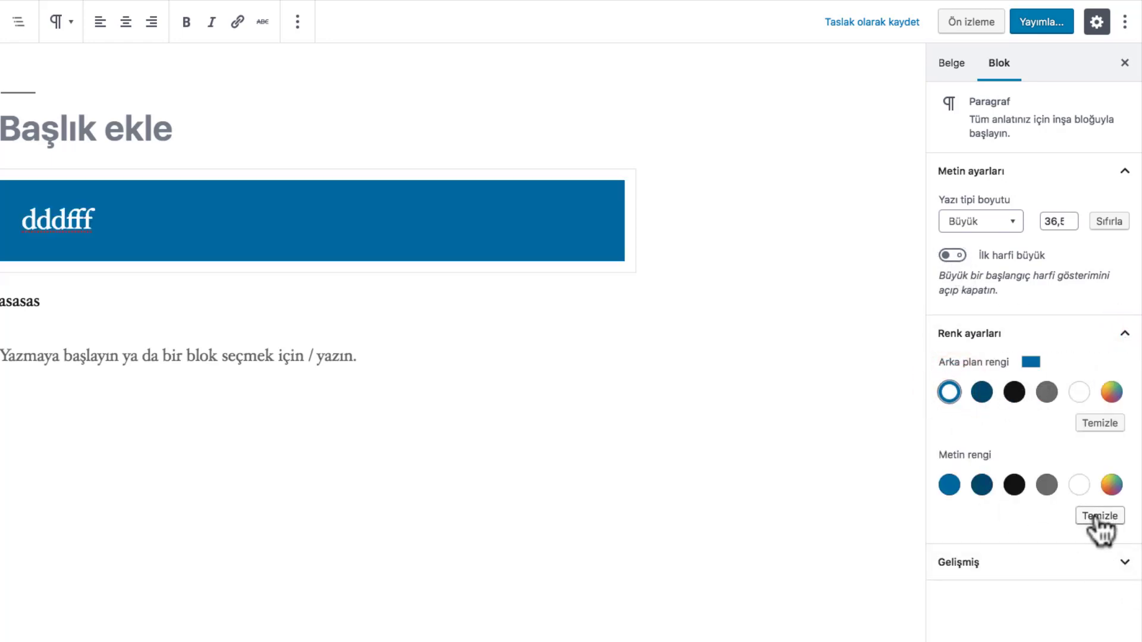
left_click(1111, 485)
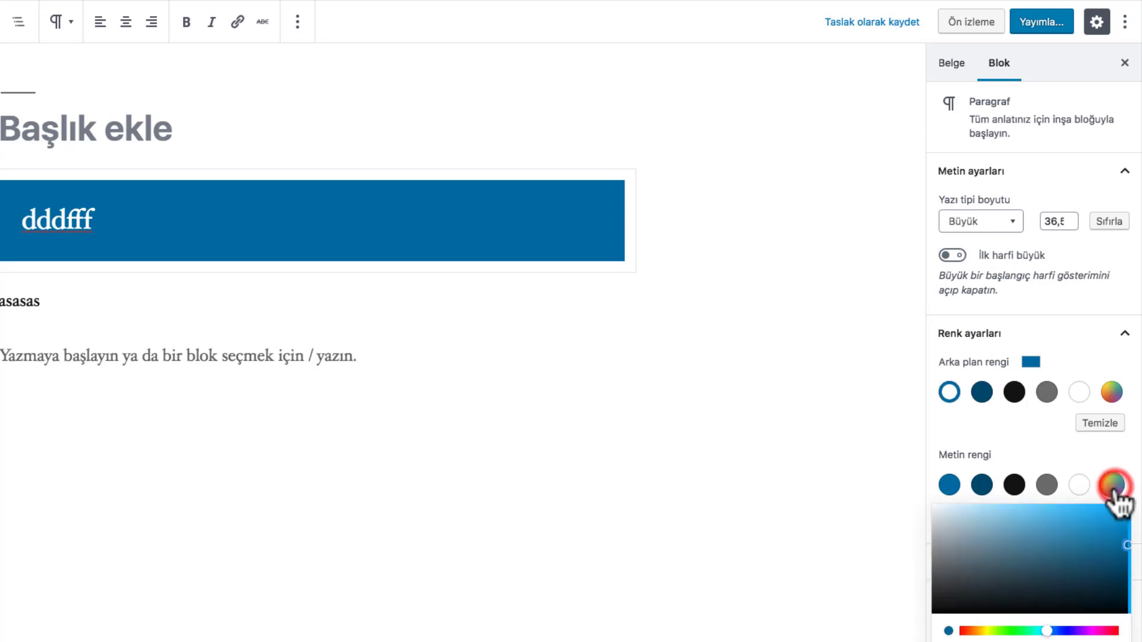
left_click(963, 629)
key("Escape")
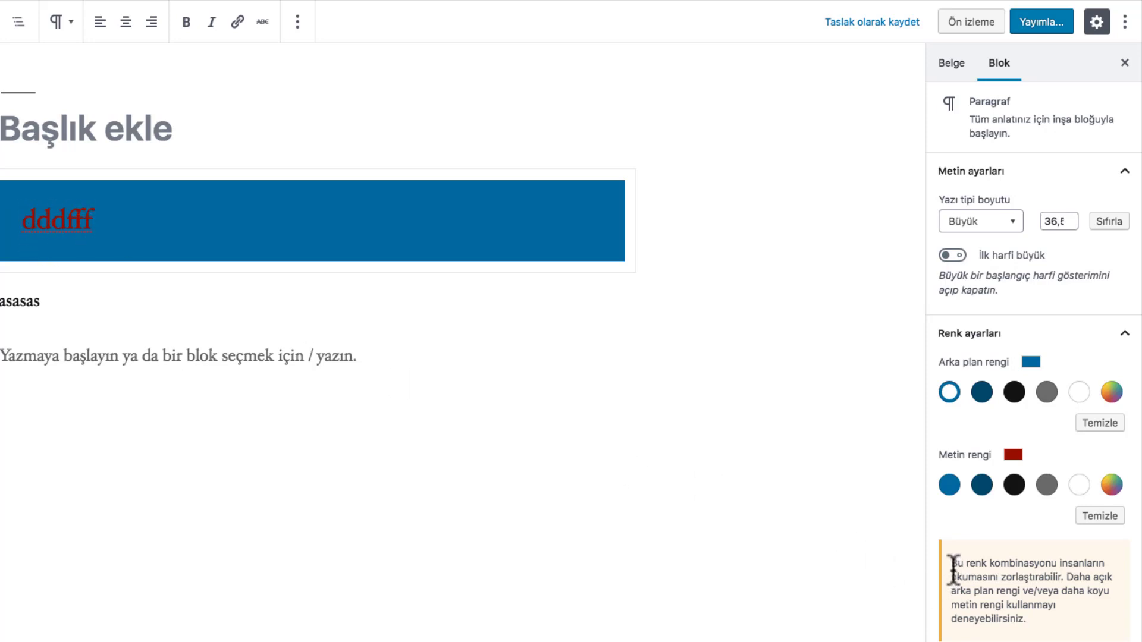
left_click_drag(950, 562, 1018, 618)
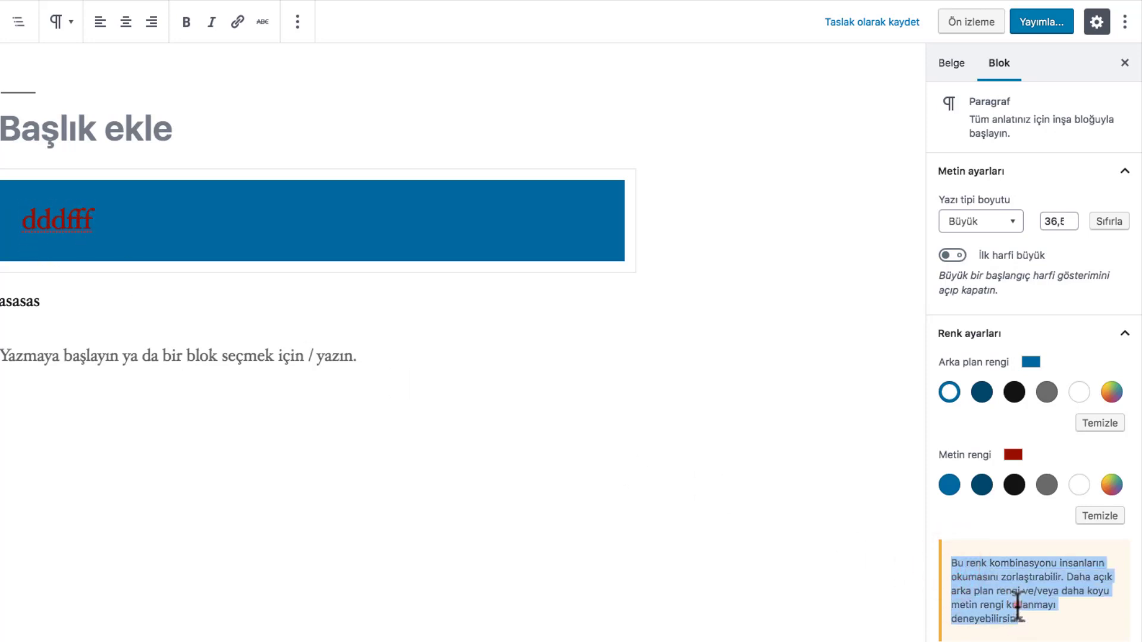
left_click(1016, 605)
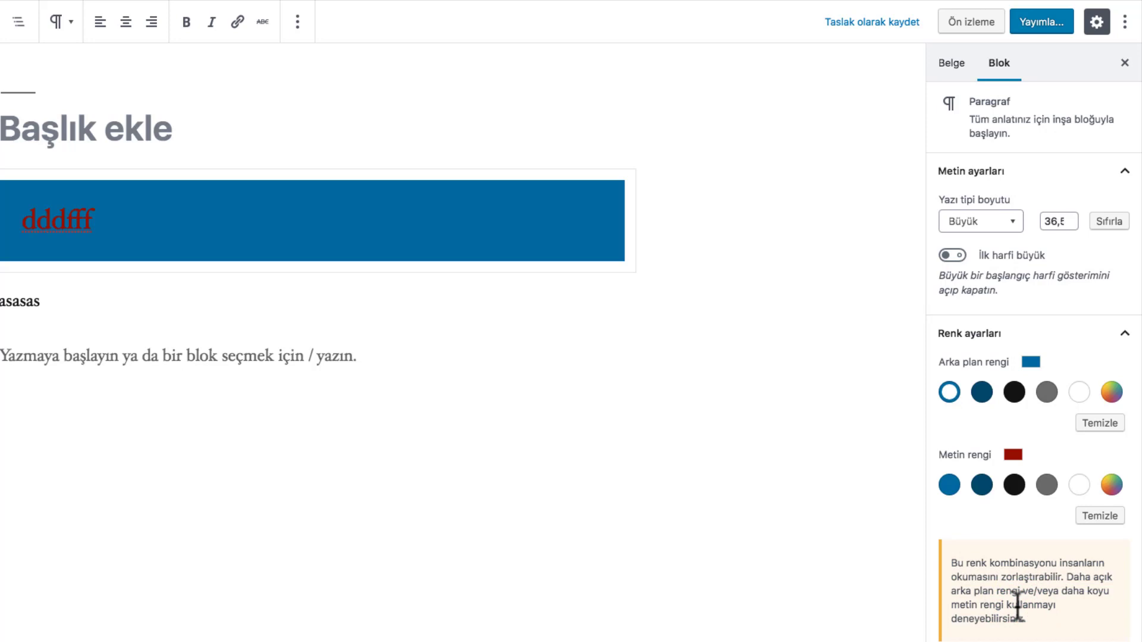
left_click(1079, 484)
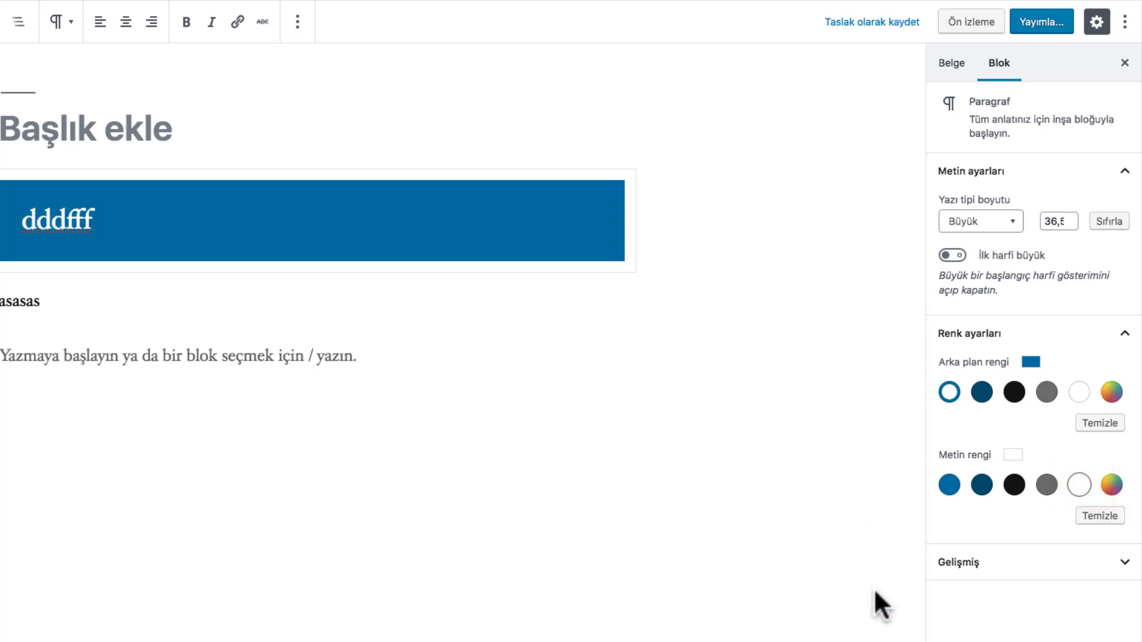
left_click(1122, 563)
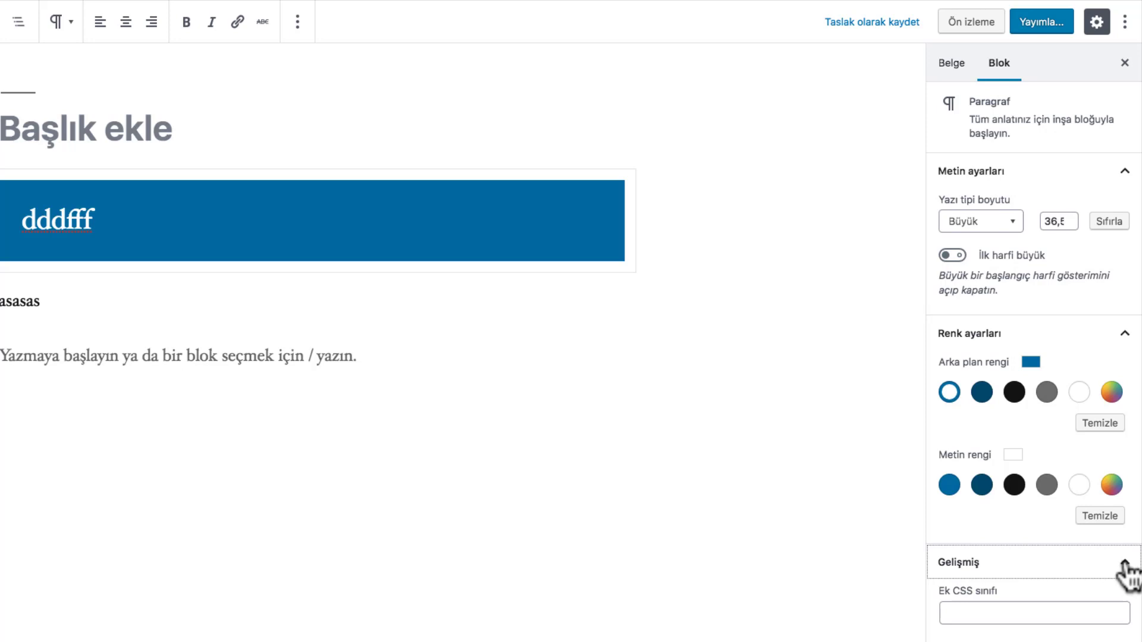
Collapse Gelişmiş, browse the block inserter, then close it to return to the Belge document settings
left_click(1126, 568)
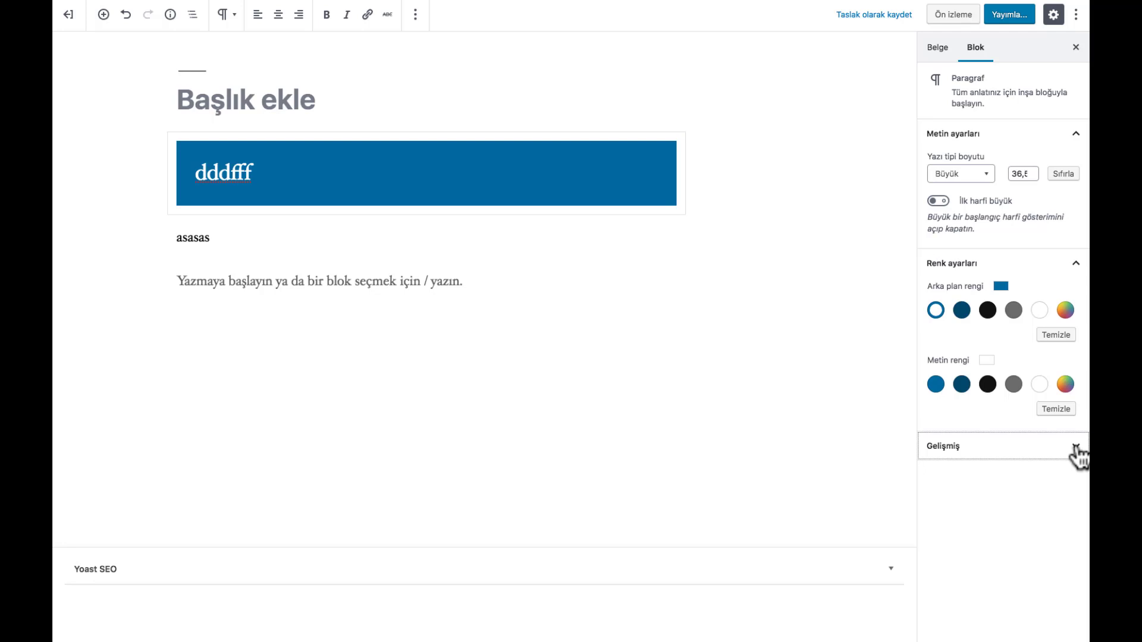
left_click(103, 15)
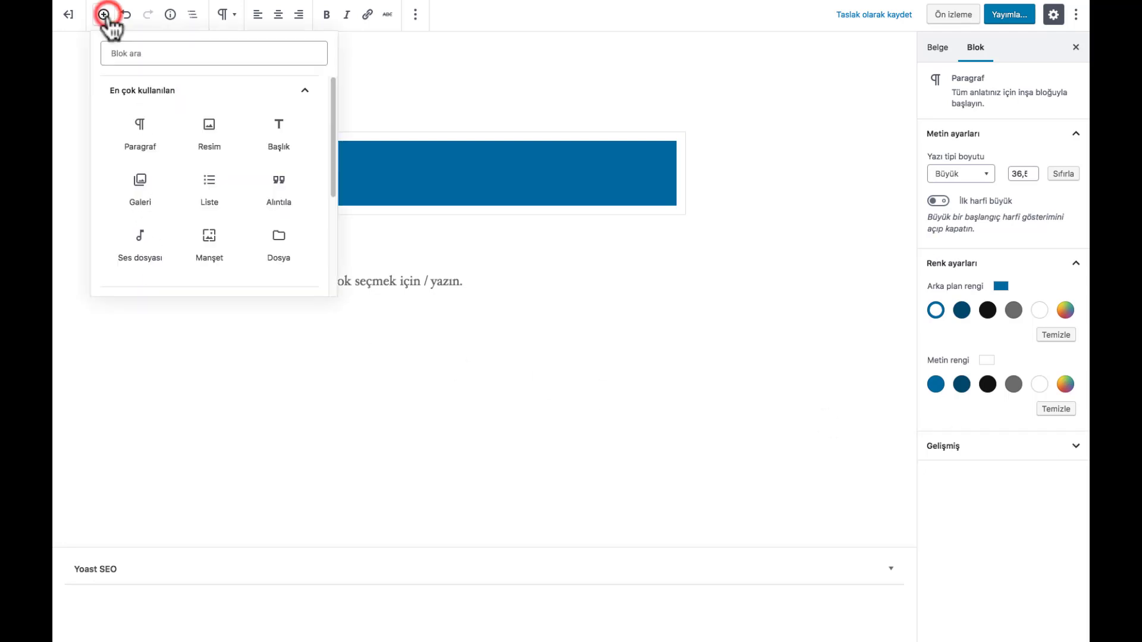
scroll(216, 237, "down", 5)
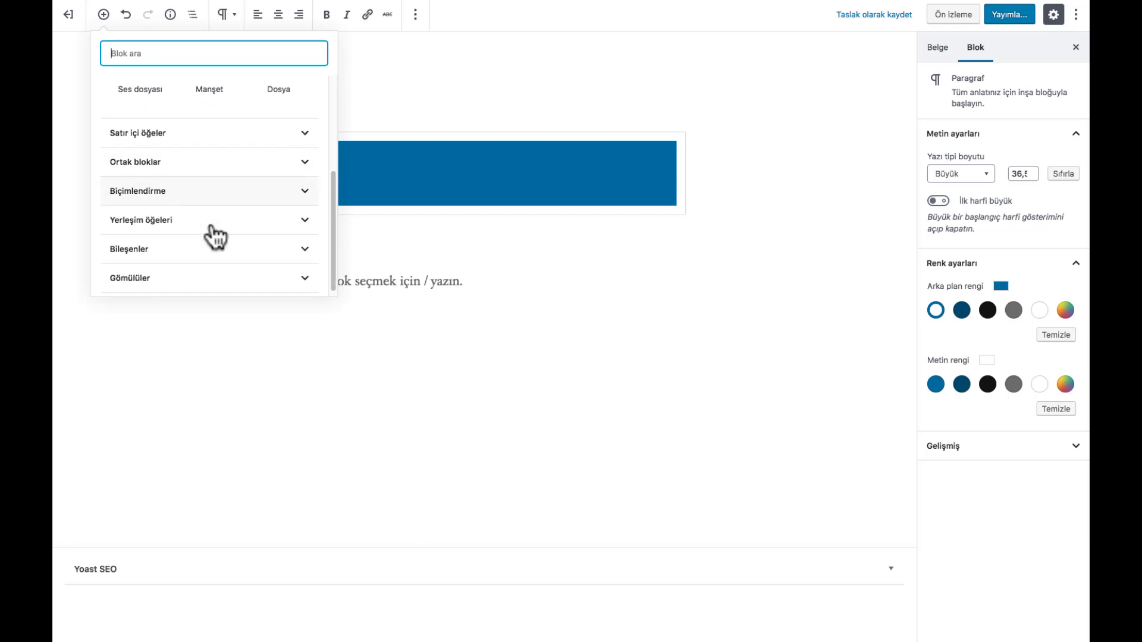
scroll(217, 237, "up", 5)
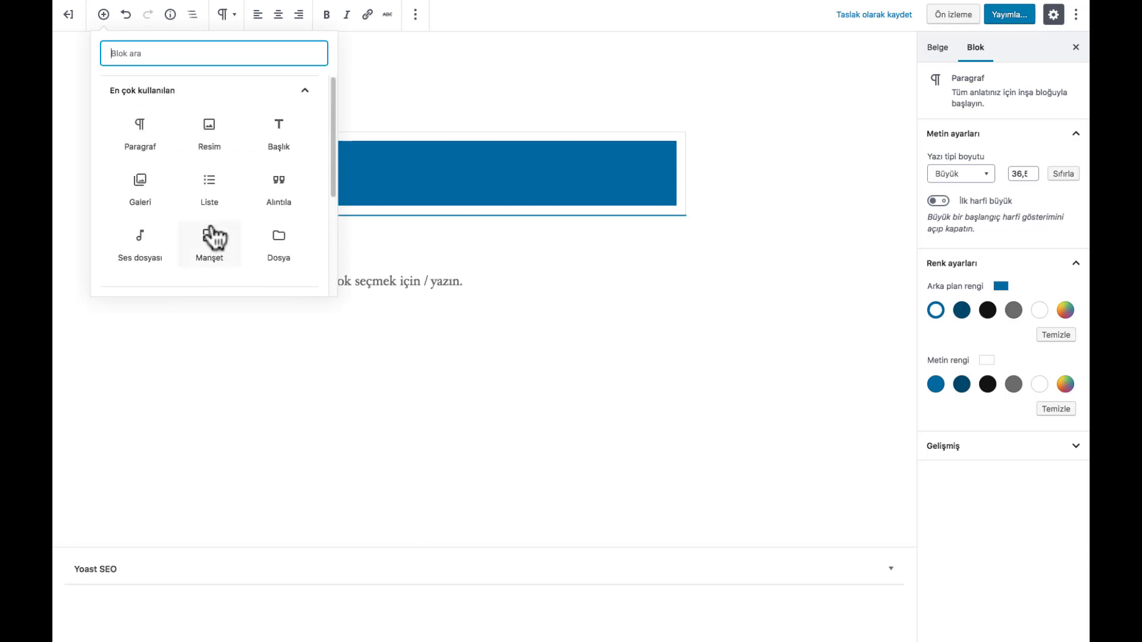
left_click(849, 220)
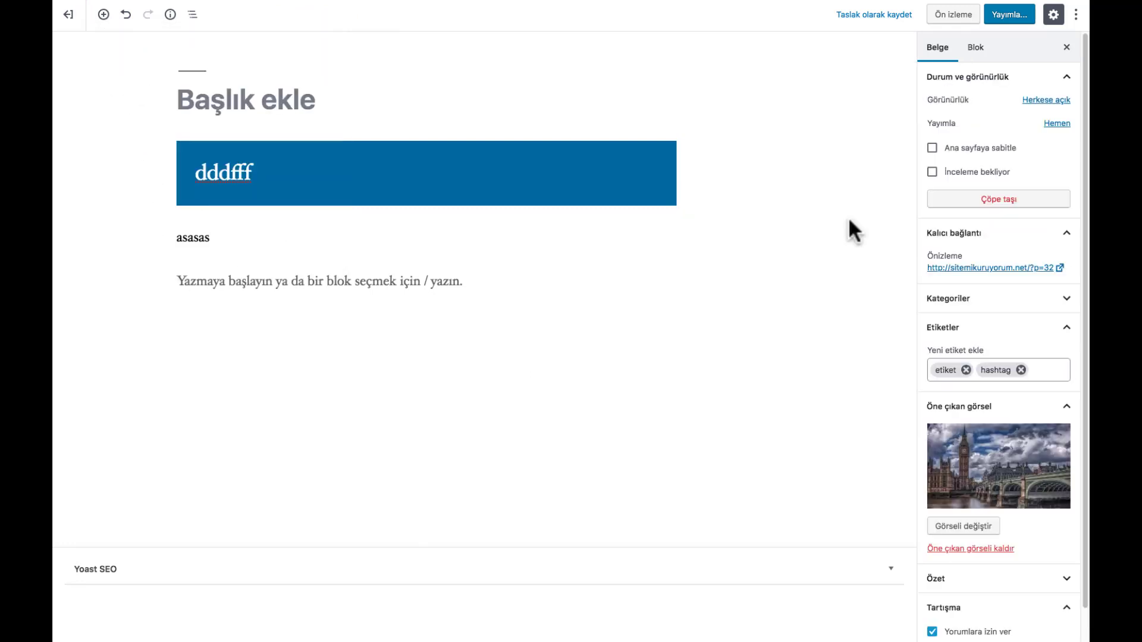